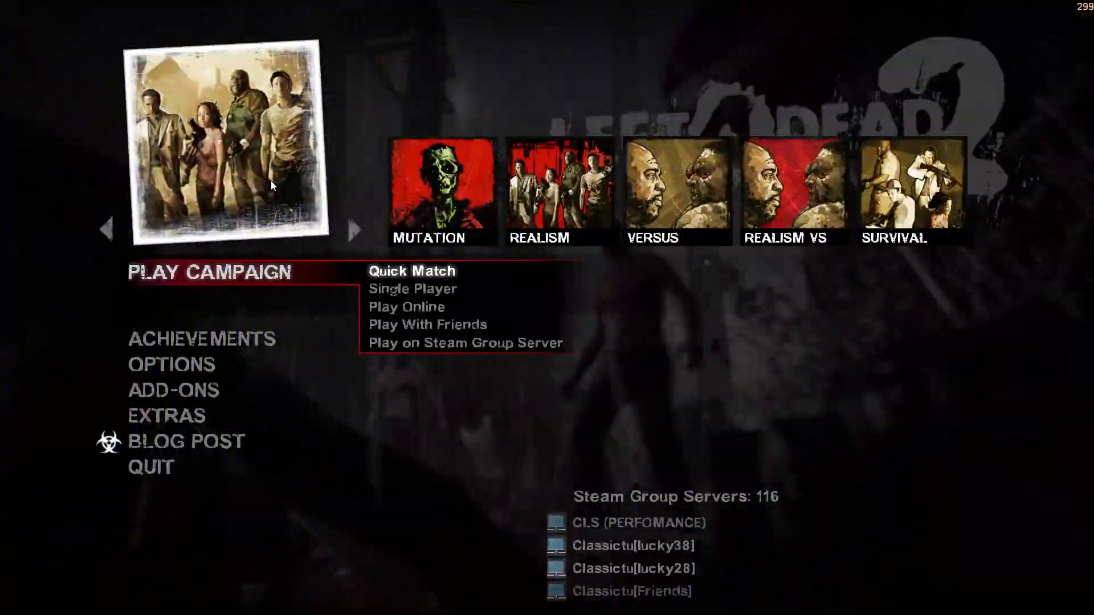
# Pick No Mercy's Rooftop Finale in the single-player campaign settings, then return to the menu.
pyautogui.click(411, 289)
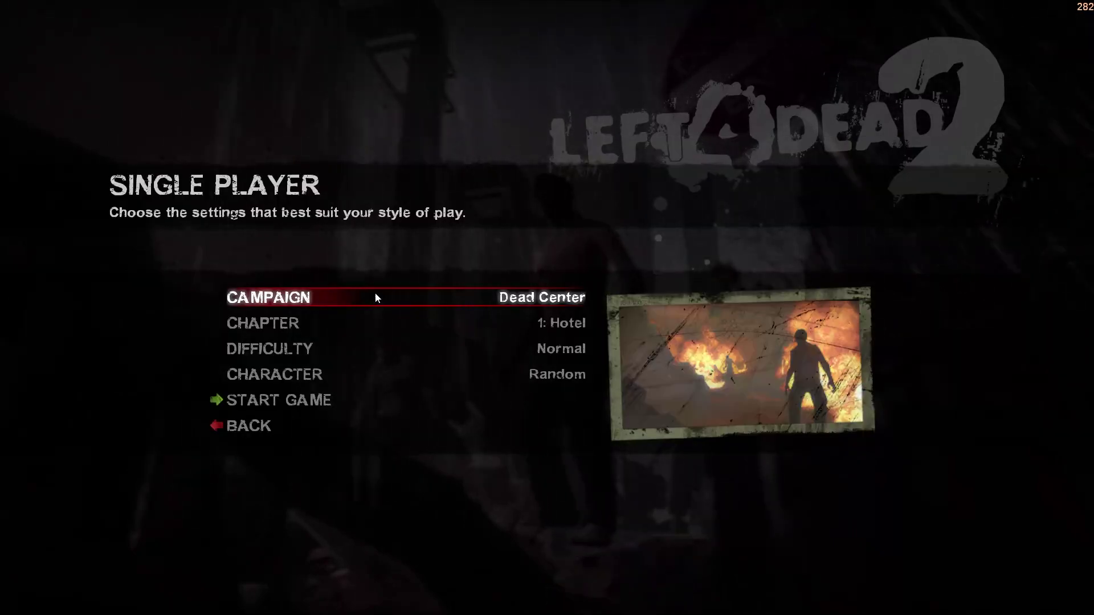
pyautogui.click(437, 297)
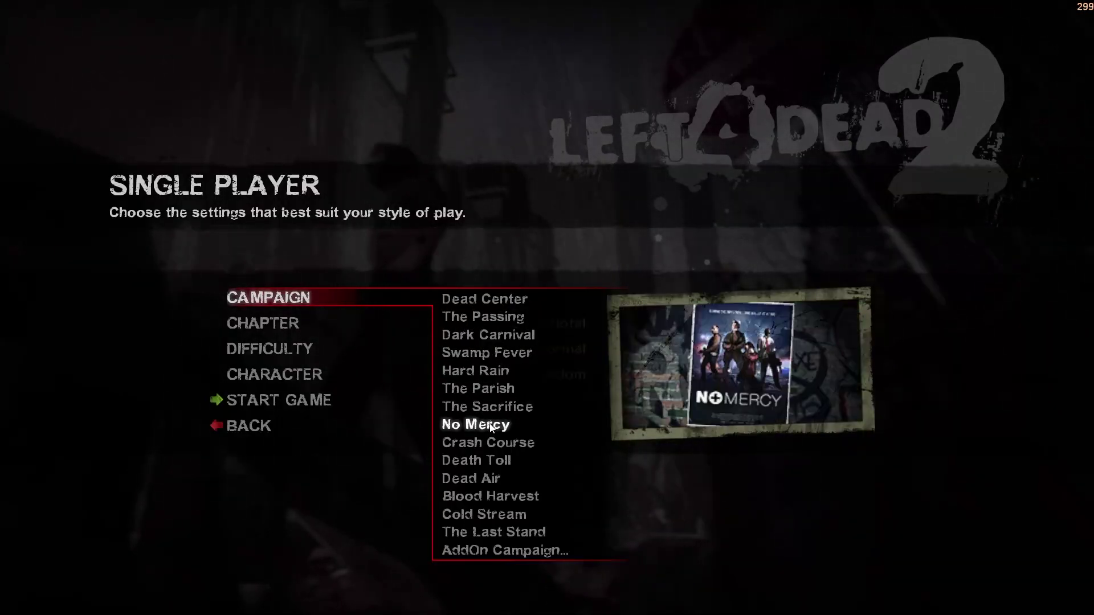
pyautogui.click(475, 425)
pyautogui.click(512, 323)
pyautogui.click(513, 397)
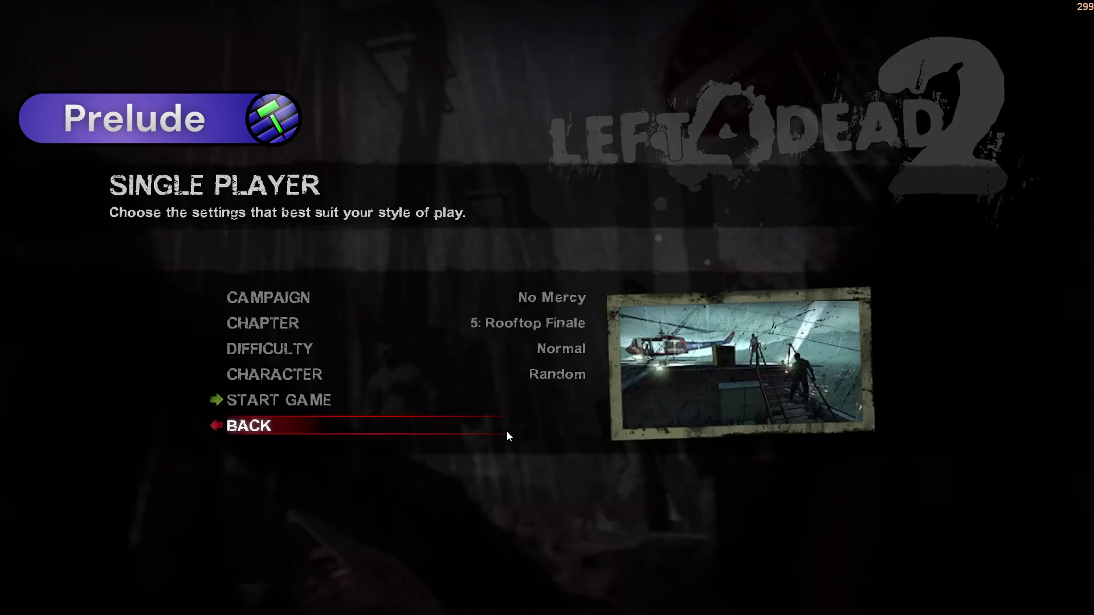
pyautogui.click(507, 427)
pyautogui.scroll(-1, 458, 290)
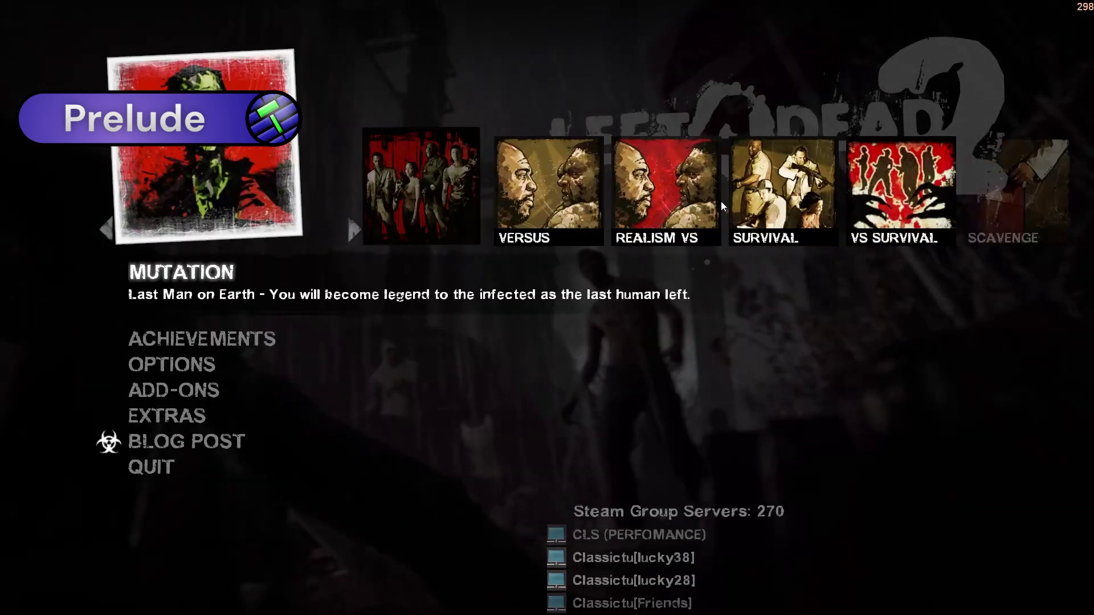
pyautogui.scroll(-2, 721, 201)
pyautogui.scroll(-2, 272, 194)
# Set up single-player Survival on No Mercy's Rooftop chapter and launch it.
pyautogui.click(206, 272)
pyautogui.click(397, 283)
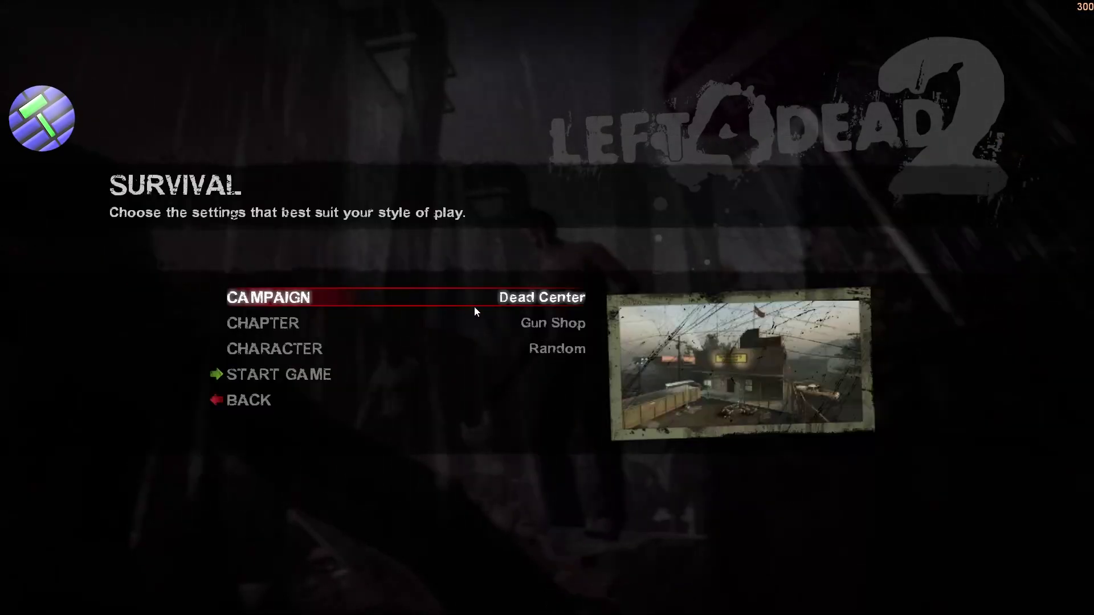
pyautogui.click(514, 299)
pyautogui.click(478, 424)
pyautogui.click(547, 323)
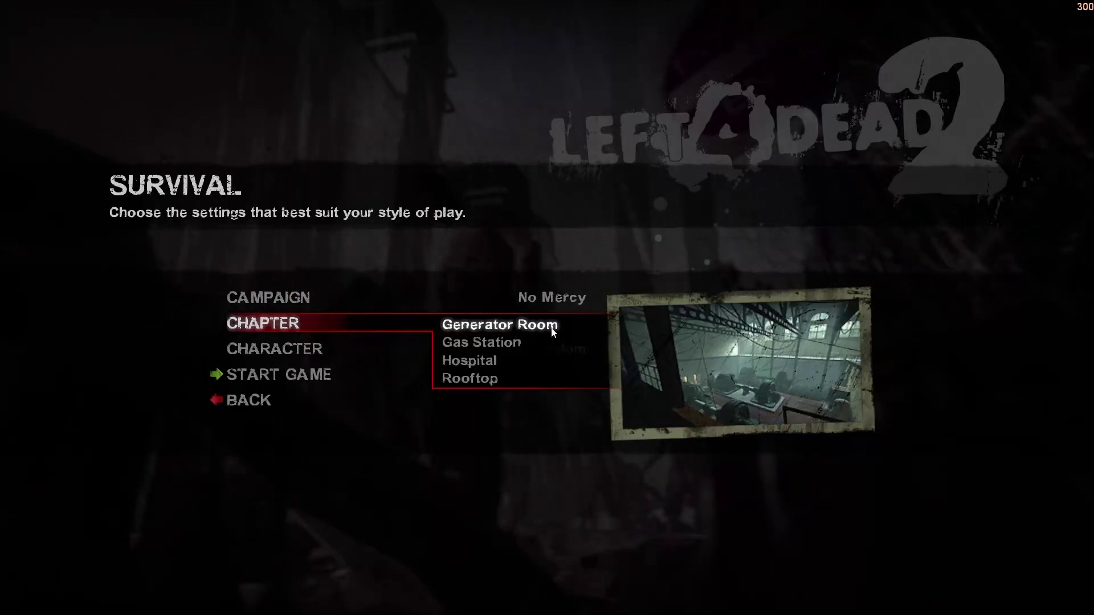
pyautogui.click(513, 379)
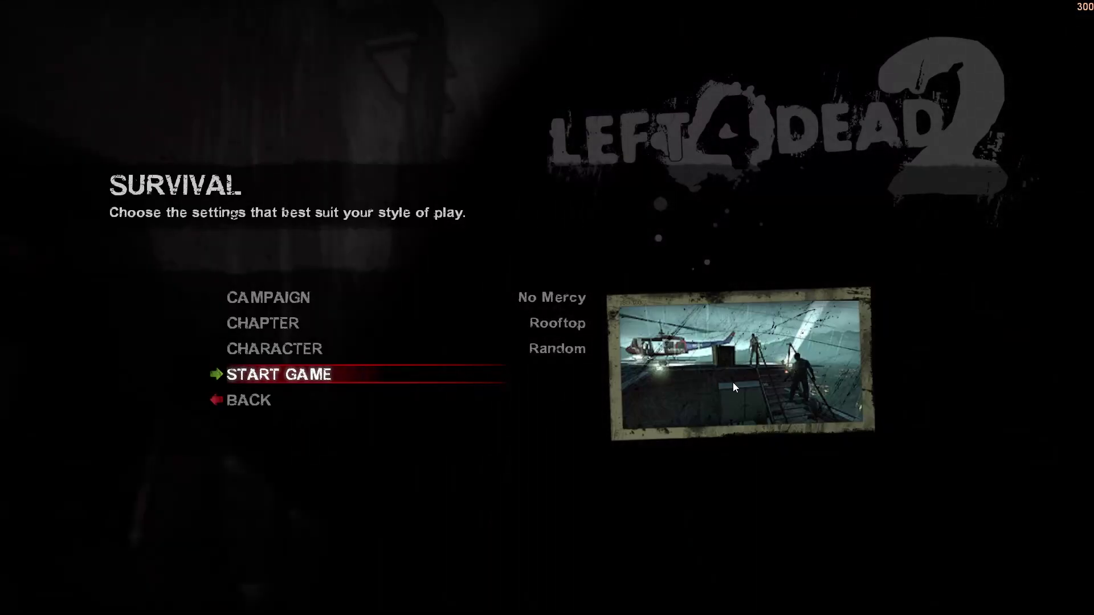
pyautogui.press('Return')
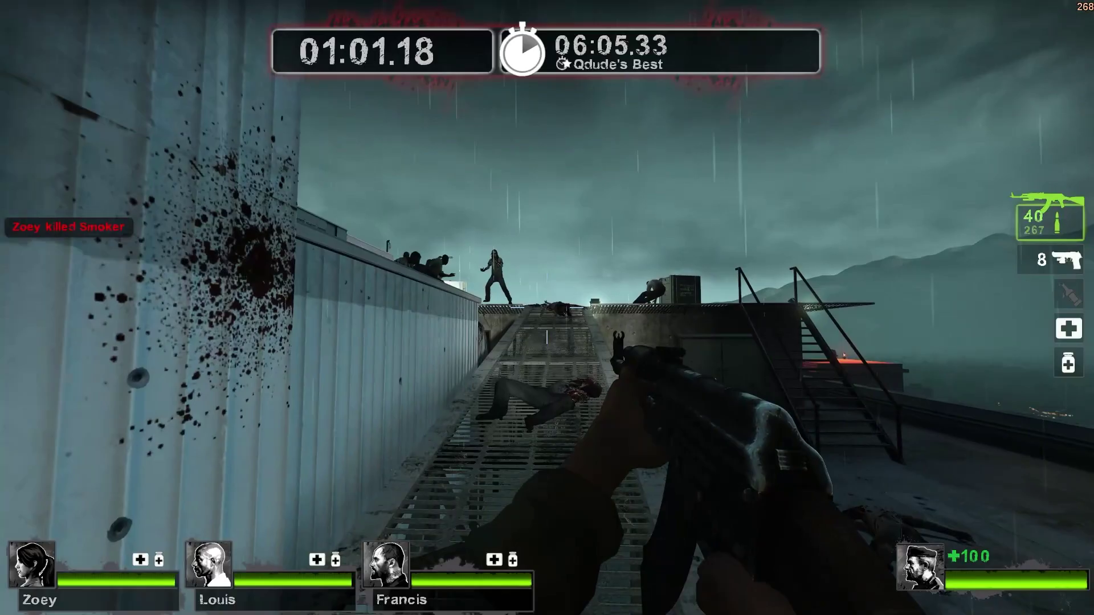
pyautogui.moveTo(547, 308); pyautogui.dragTo(547, 308)
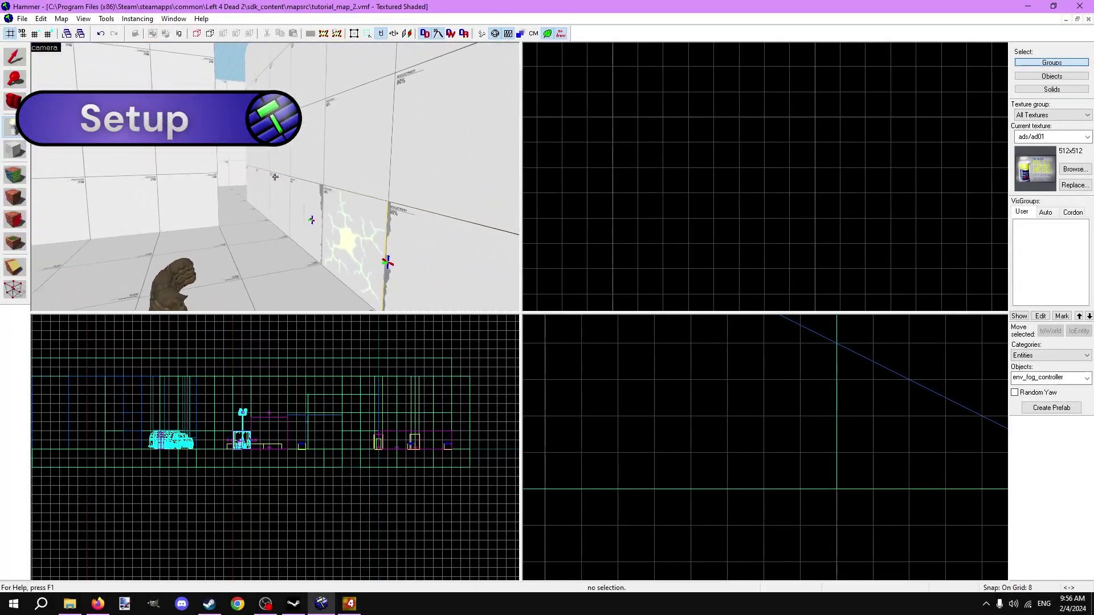
pyautogui.moveTo(275, 177); pyautogui.dragTo(274, 178)
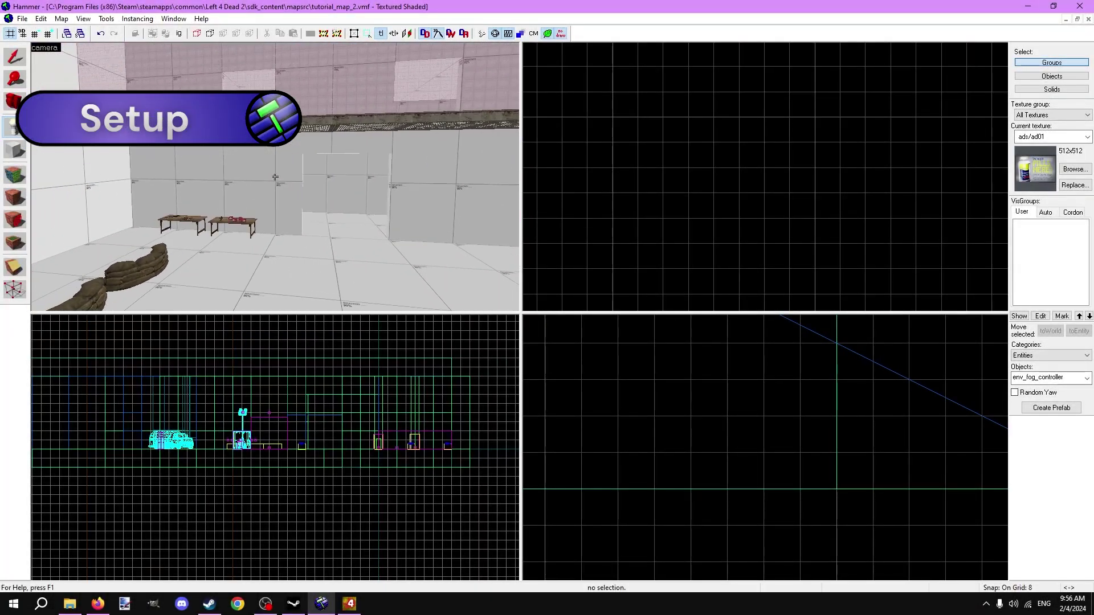
pyautogui.press('w')
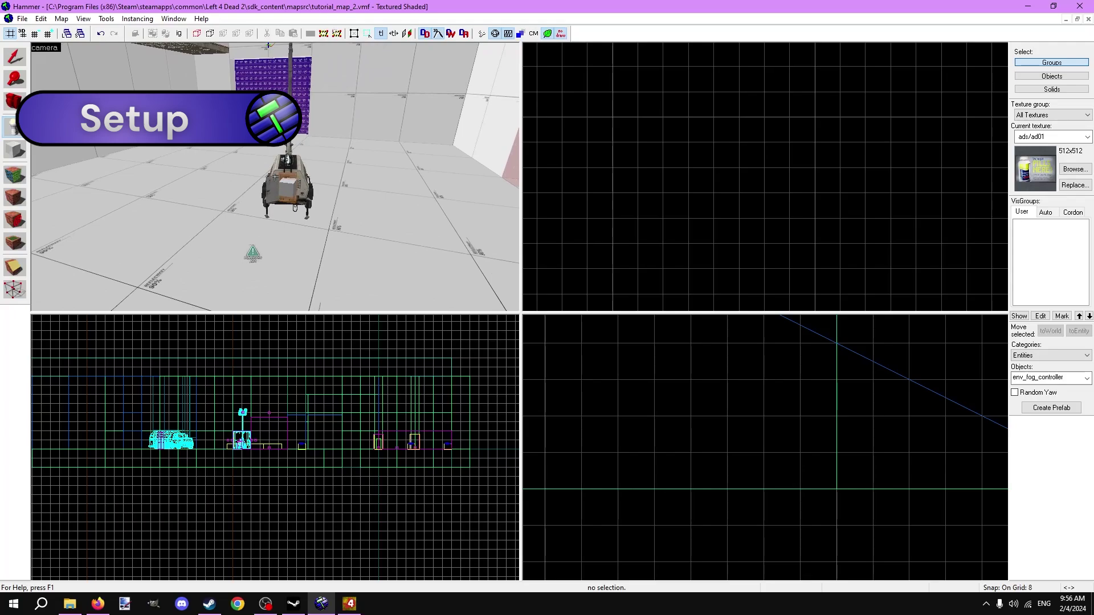
pyautogui.press('w')
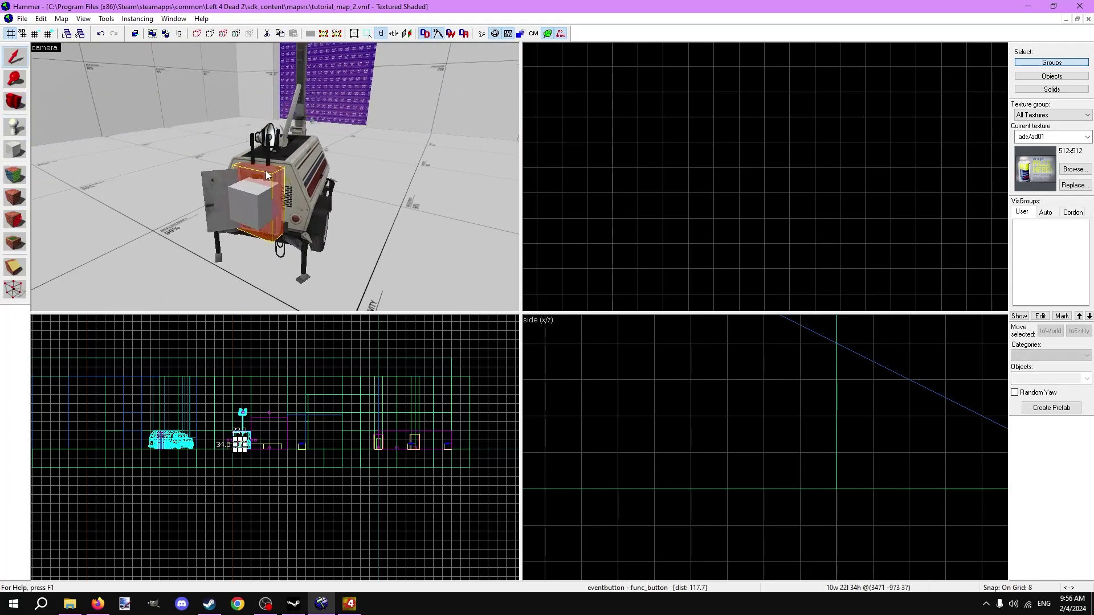
pyautogui.doubleClick(268, 175)
pyautogui.click(410, 190)
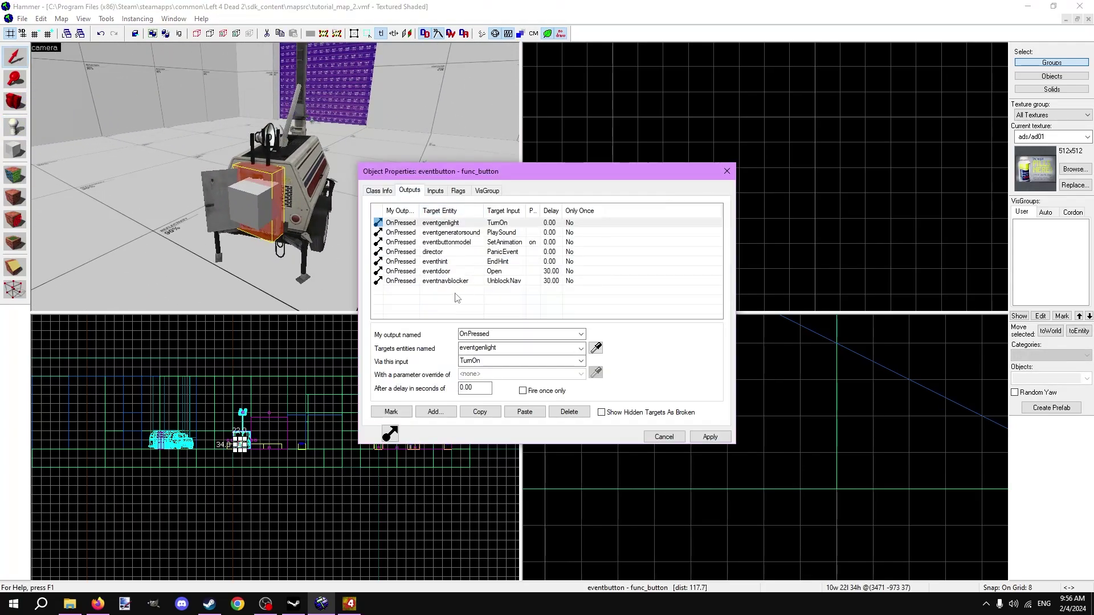
pyautogui.click(394, 271)
pyautogui.keyDown('shift'); pyautogui.click(422, 280); pyautogui.keyUp('shift')
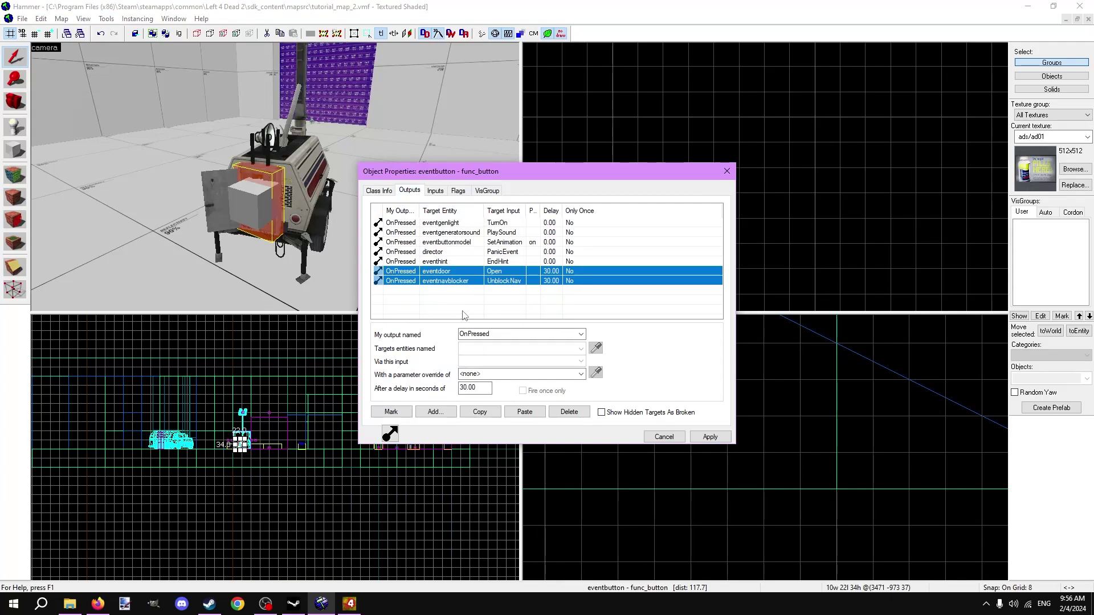
pyautogui.click(725, 175)
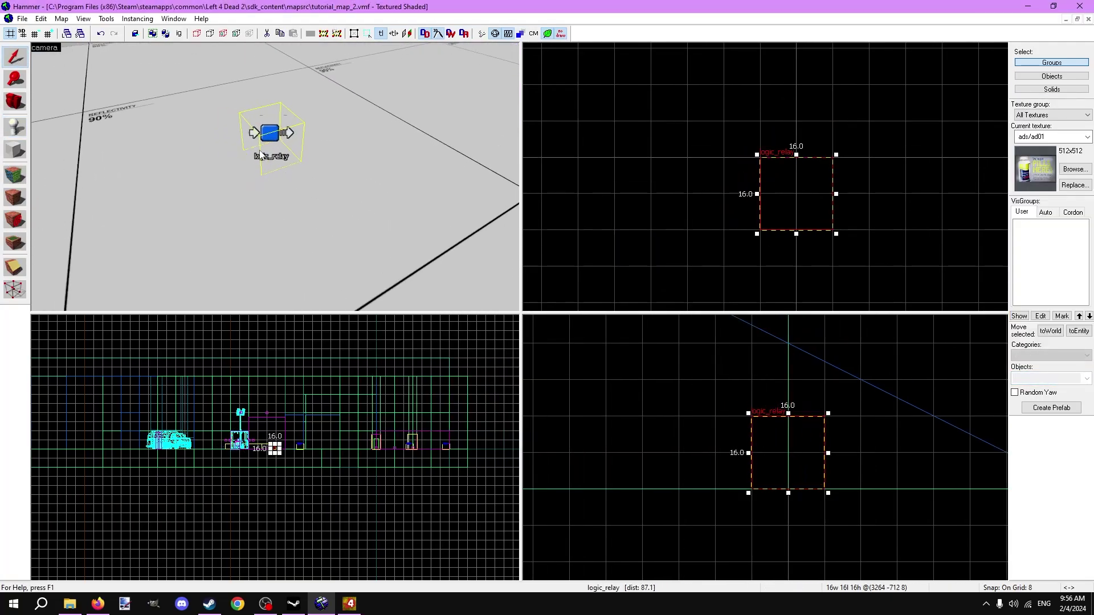
# Name the new logic_relay survival_relay and give it an OnTrigger output.
pyautogui.doubleClick(264, 154)
pyautogui.write('elay')
pyautogui.press('Return')
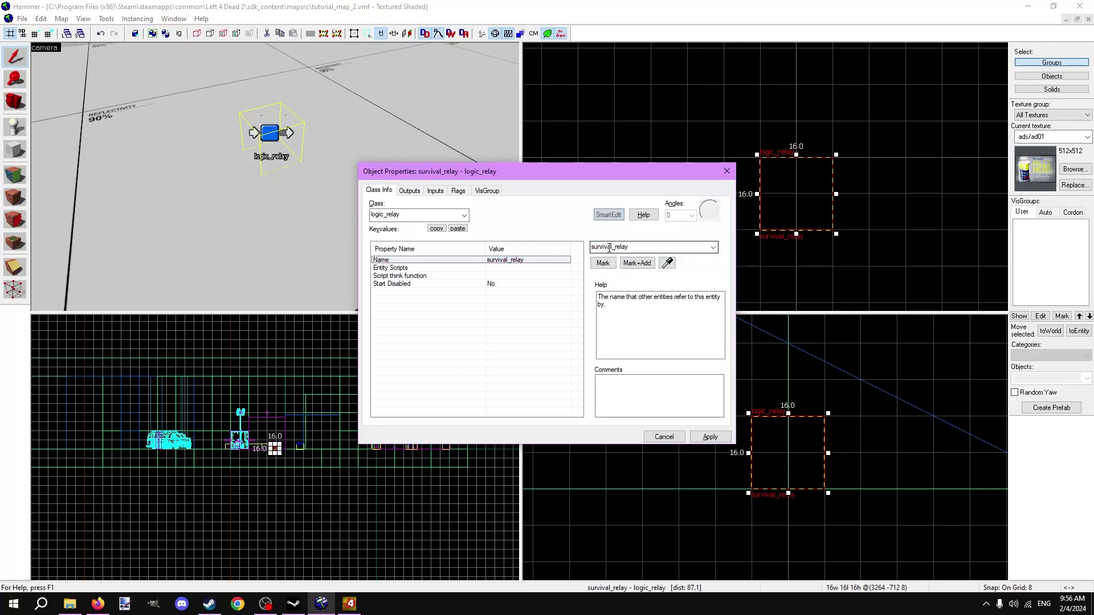
pyautogui.click(409, 190)
pyautogui.click(434, 412)
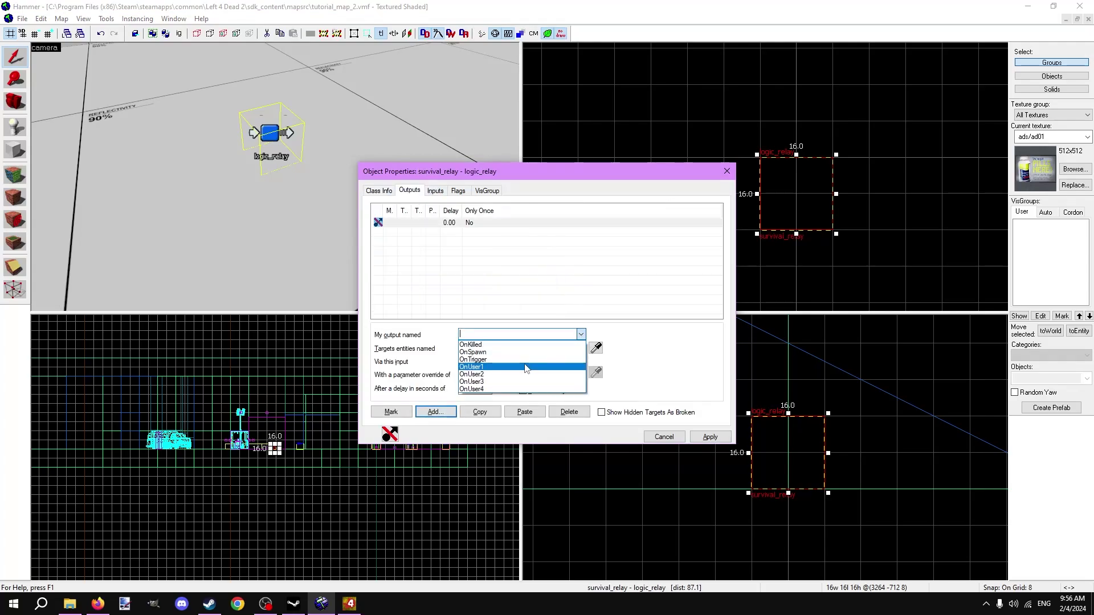
pyautogui.click(526, 359)
pyautogui.click(595, 349)
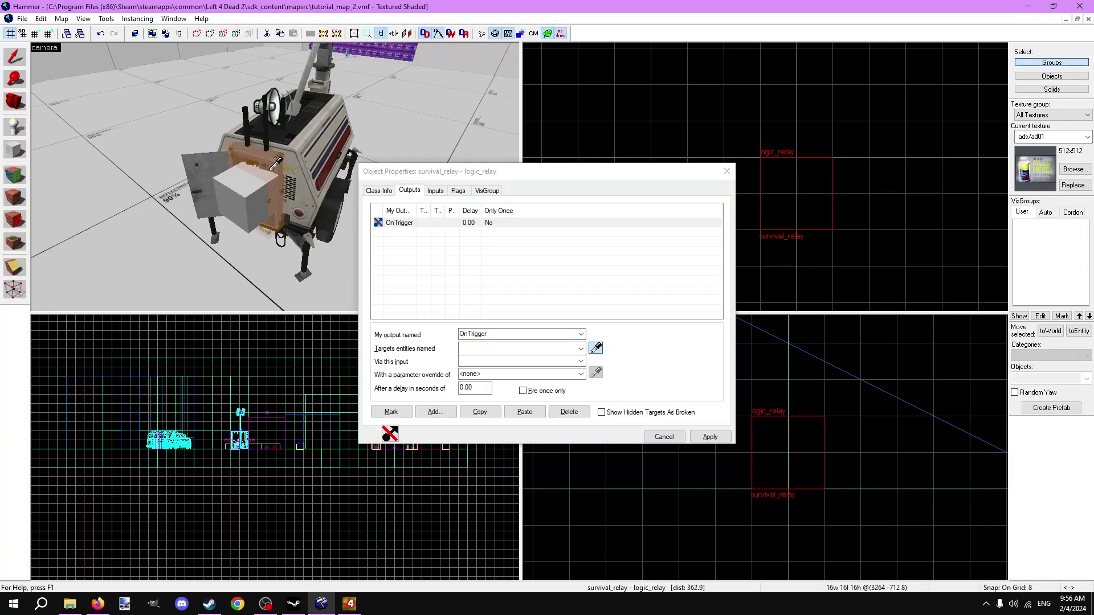
pyautogui.click(513, 360)
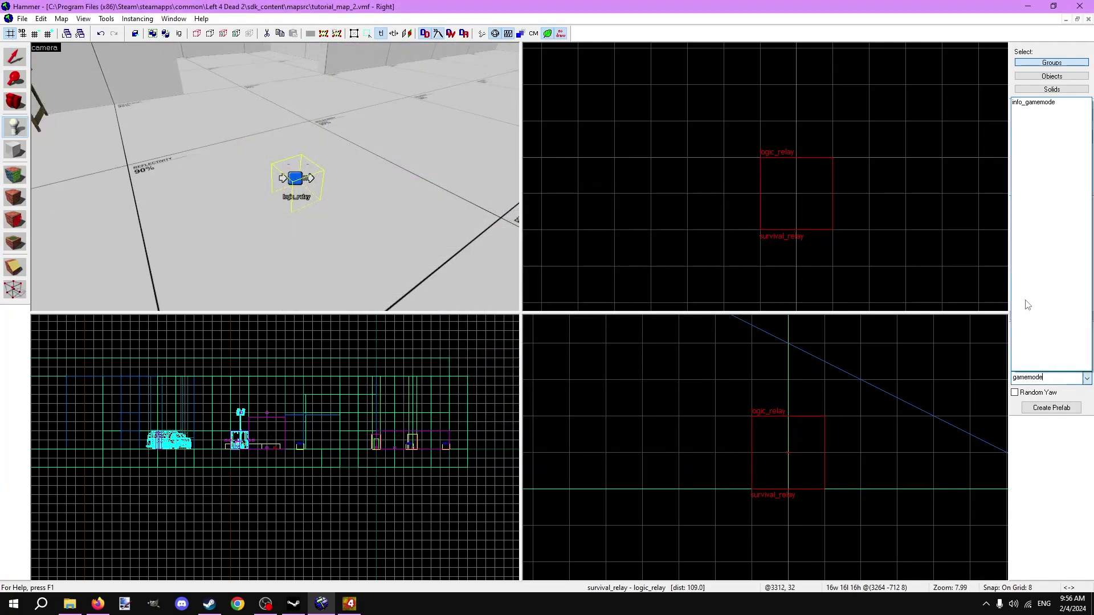
# Place an info_gamemode whose OnSurvivalPostIO output triggers survival_relay, and apply it.
pyautogui.press('Return')
pyautogui.hotkey('shift', 's')
pyautogui.click(726, 155)
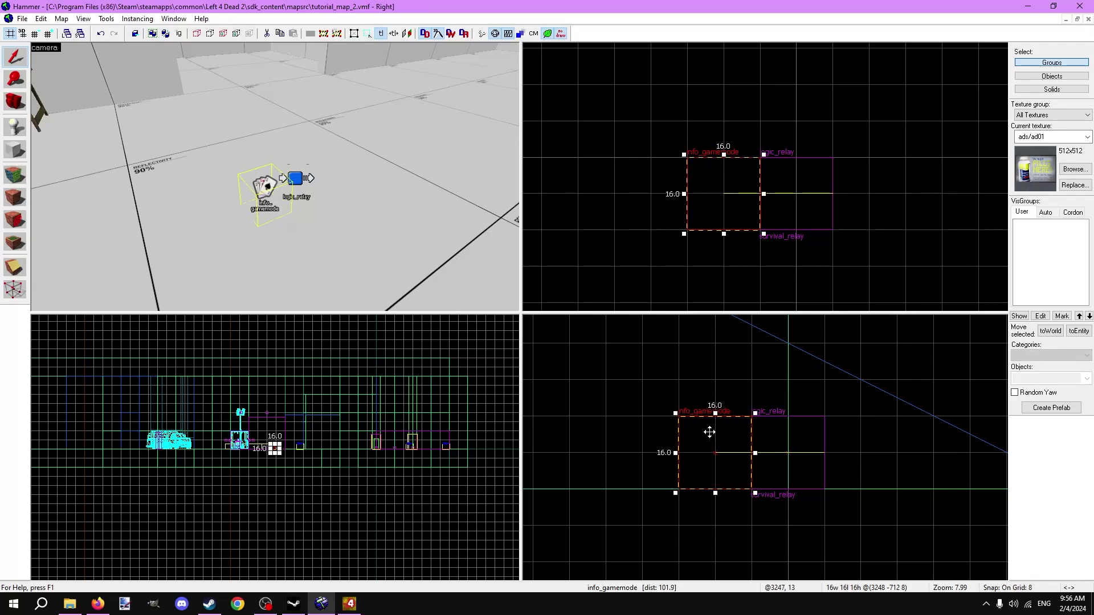
pyautogui.hotkey('alt', 'Return')
pyautogui.click(437, 412)
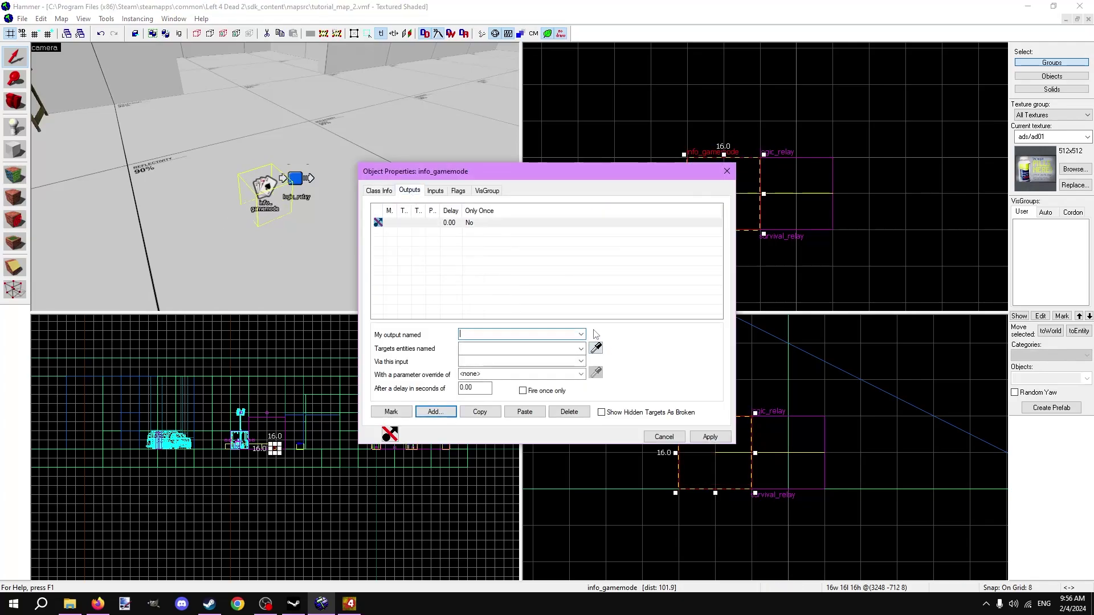
pyautogui.click(580, 334)
pyautogui.click(485, 405)
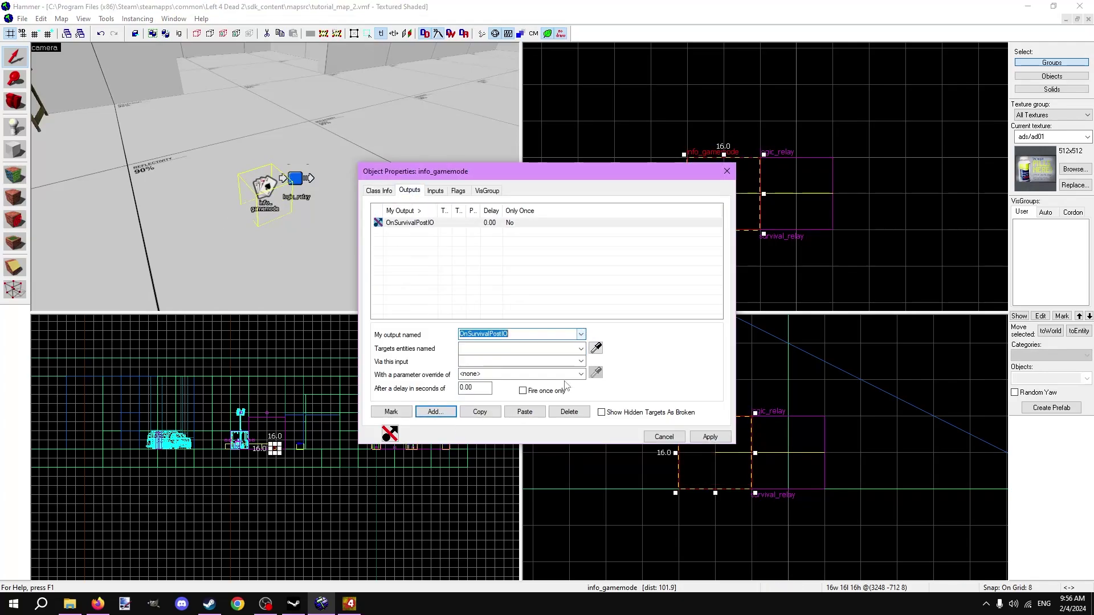
pyautogui.click(596, 350)
pyautogui.click(296, 180)
pyautogui.click(581, 362)
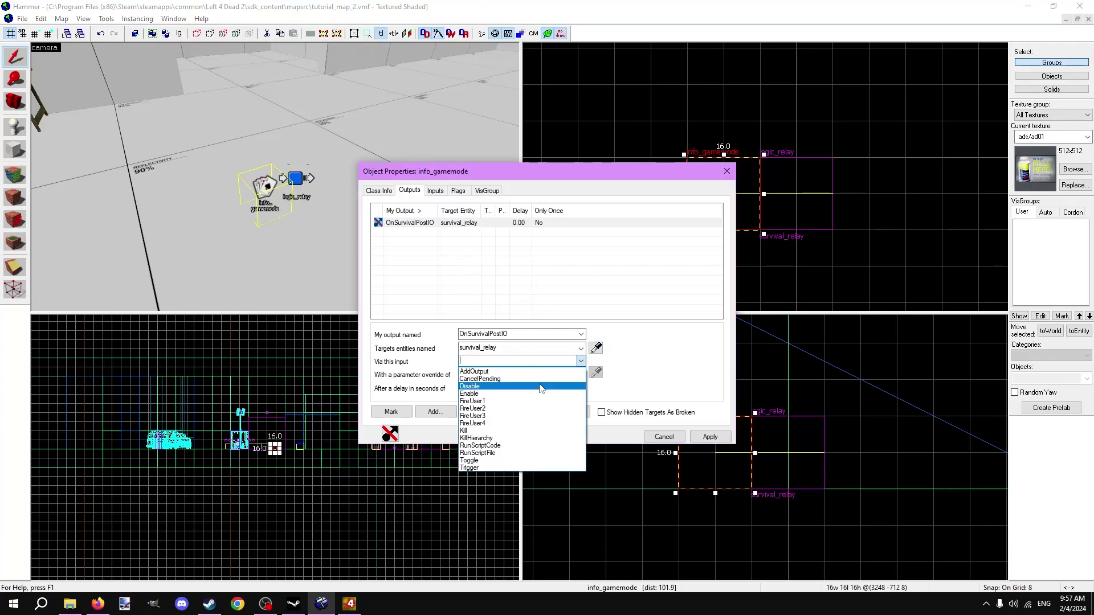
pyautogui.click(494, 468)
pyautogui.click(710, 437)
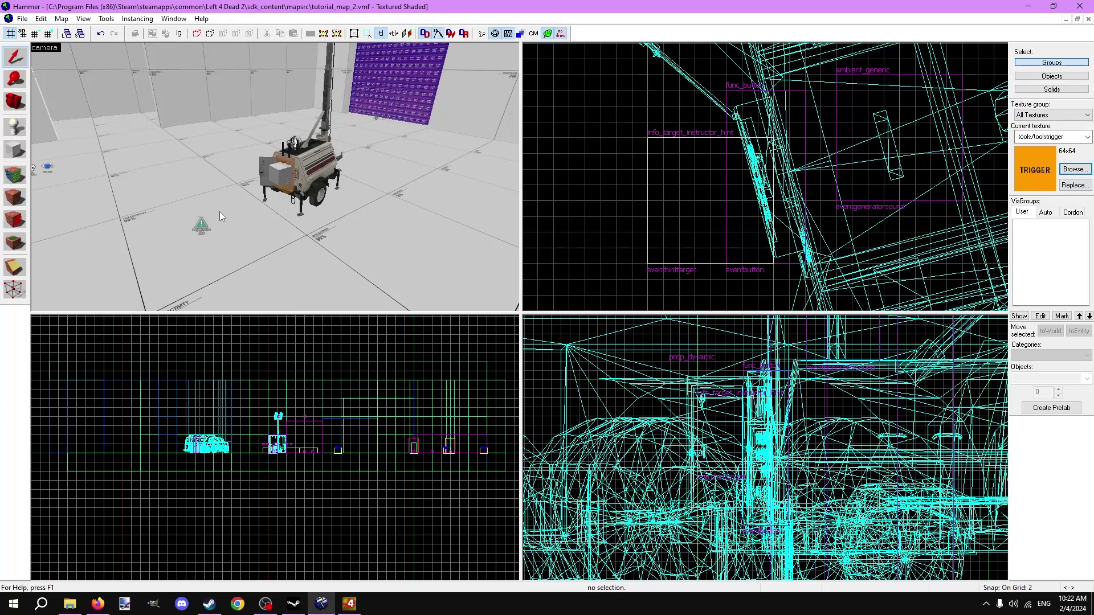
# Draw a small brush on the generator panel and convert it to a func_button.
pyautogui.press('w')
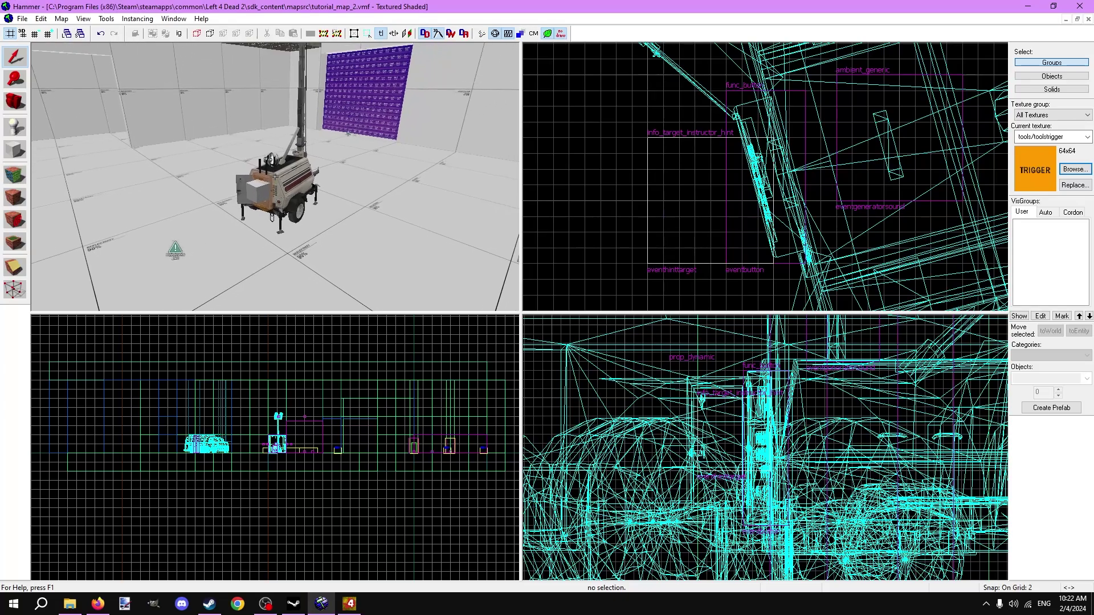
pyautogui.click(273, 223)
pyautogui.click(18, 151)
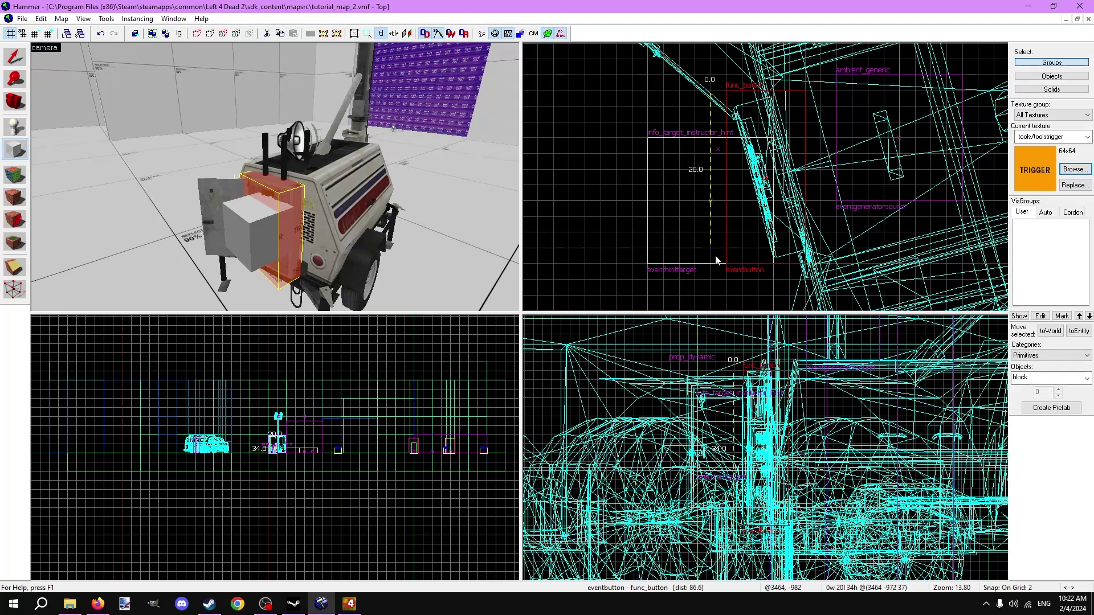
pyautogui.moveTo(716, 260); pyautogui.dragTo(721, 86)
pyautogui.press('Return')
pyautogui.hotkey('ctrl', 't')
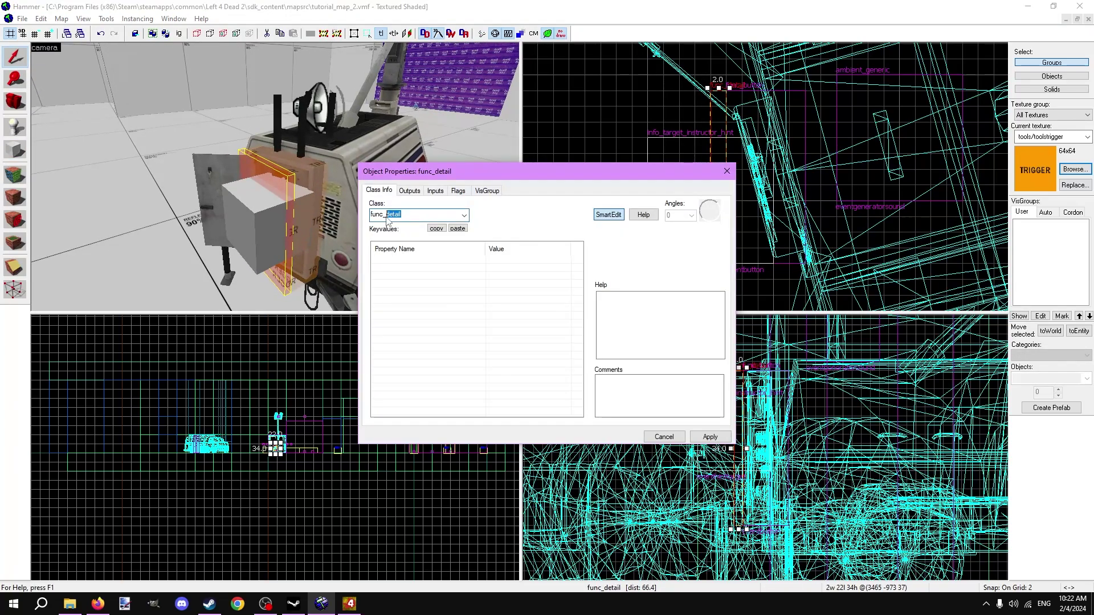
pyautogui.write('tton')
pyautogui.press('Return')
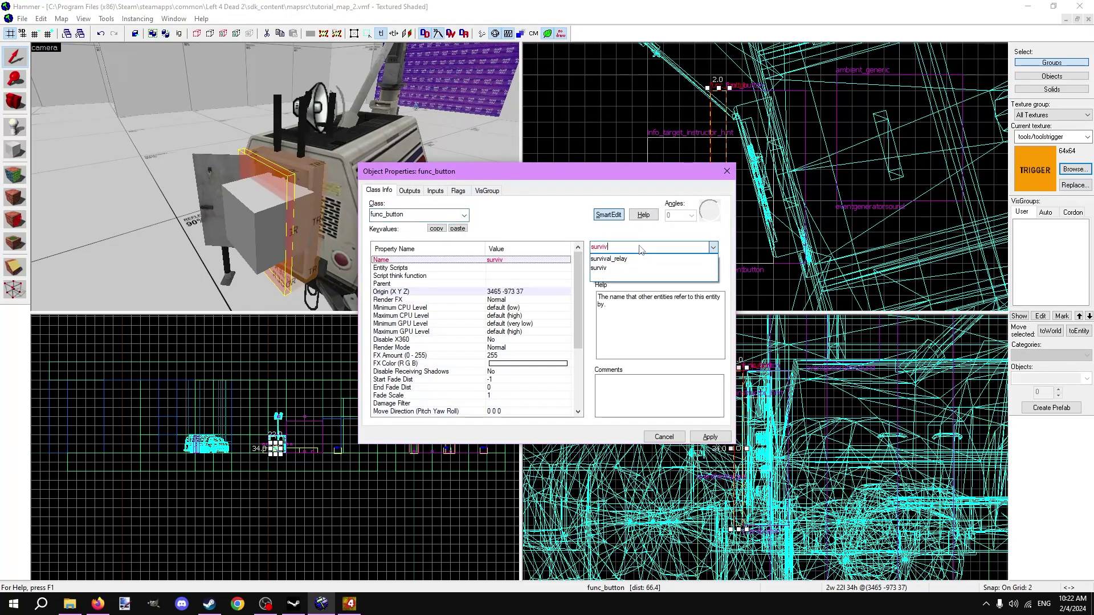
# Give survival_button an OnPressed output sending PanicEvent to the director, and apply.
pyautogui.click(410, 191)
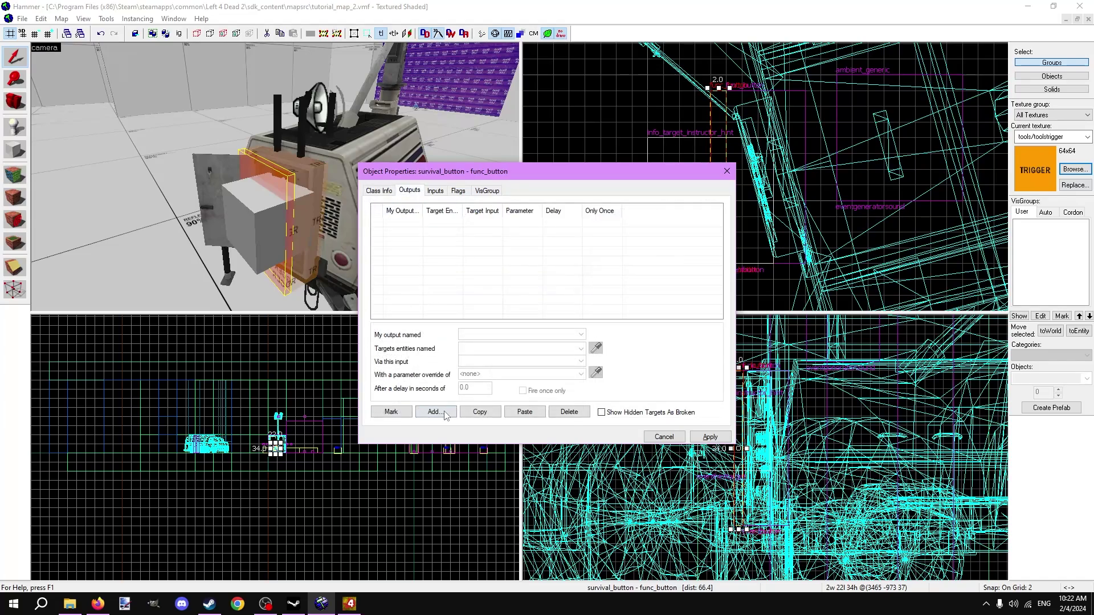
pyautogui.click(434, 412)
pyautogui.click(581, 334)
pyautogui.click(514, 341)
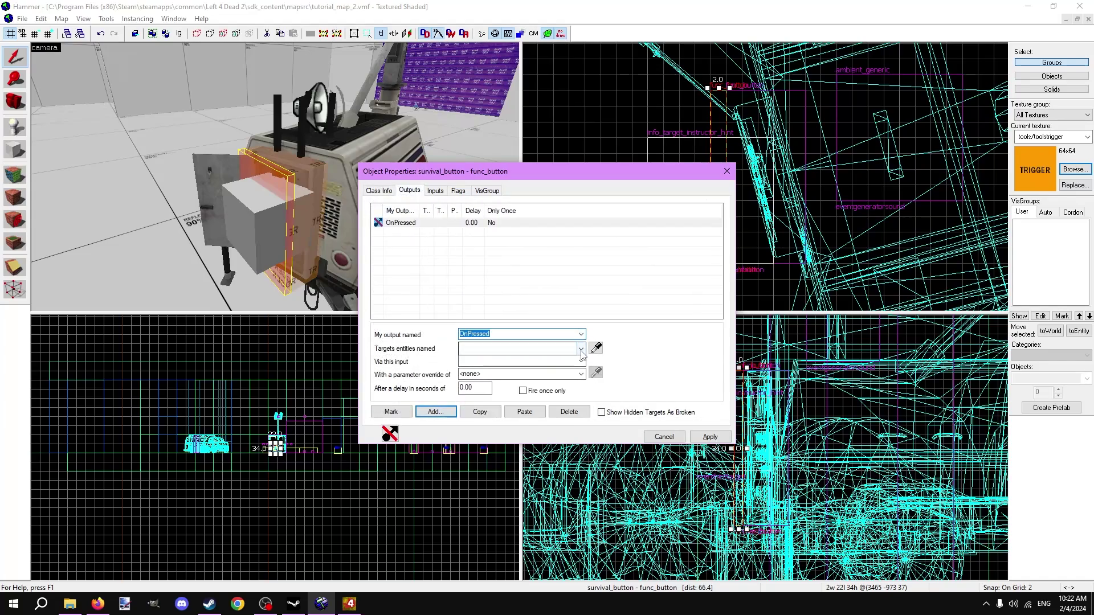
pyautogui.click(478, 368)
pyautogui.click(581, 361)
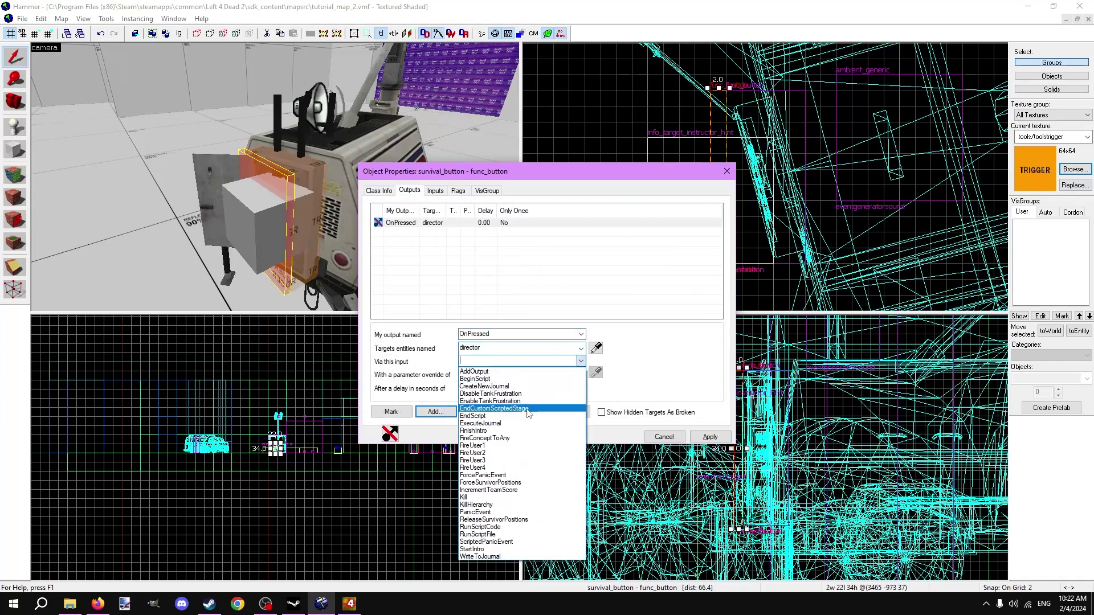
pyautogui.click(487, 512)
pyautogui.click(709, 437)
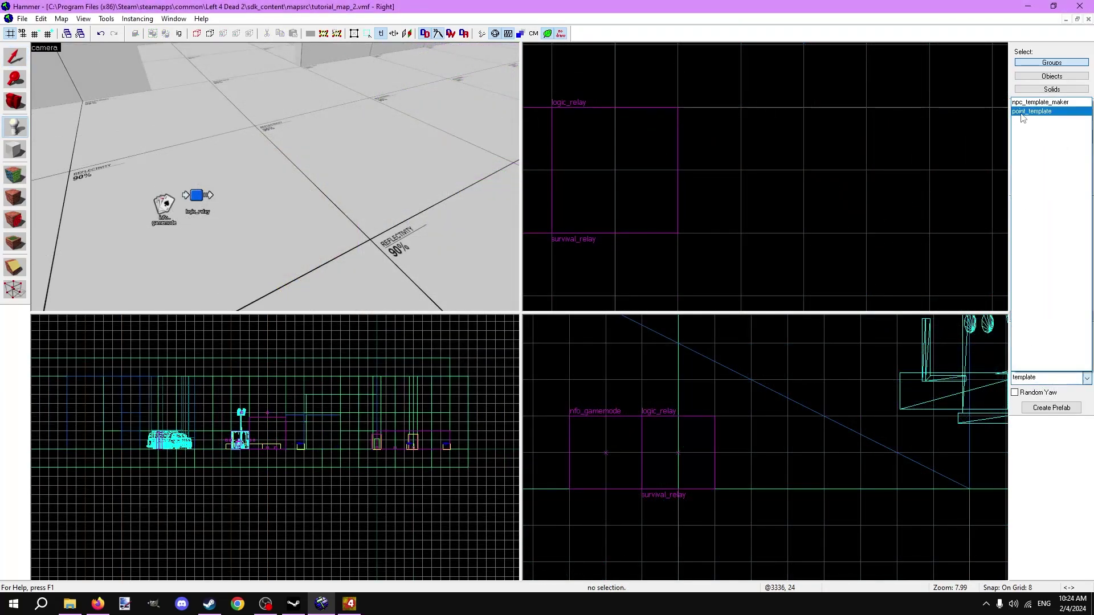
# Place a point_template beside the logic_relay and name it survival_template.
pyautogui.click(1022, 112)
pyautogui.click(13, 54)
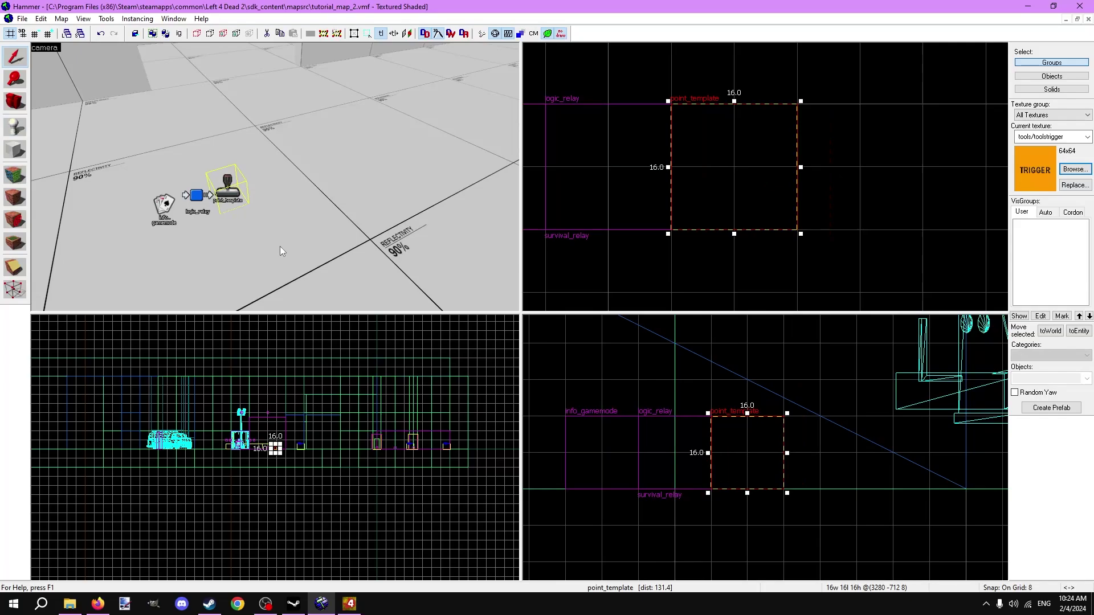
pyautogui.hotkey('alt', 'Return')
pyautogui.click(622, 248)
pyautogui.write('survival_t')
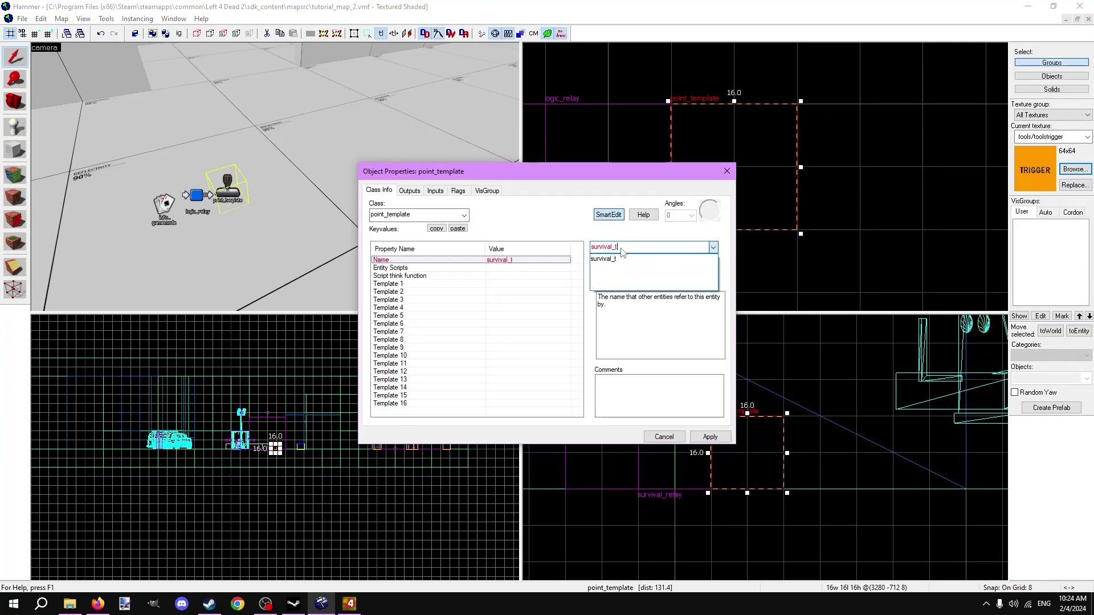
pyautogui.write('emplat')
pyautogui.press('Return')
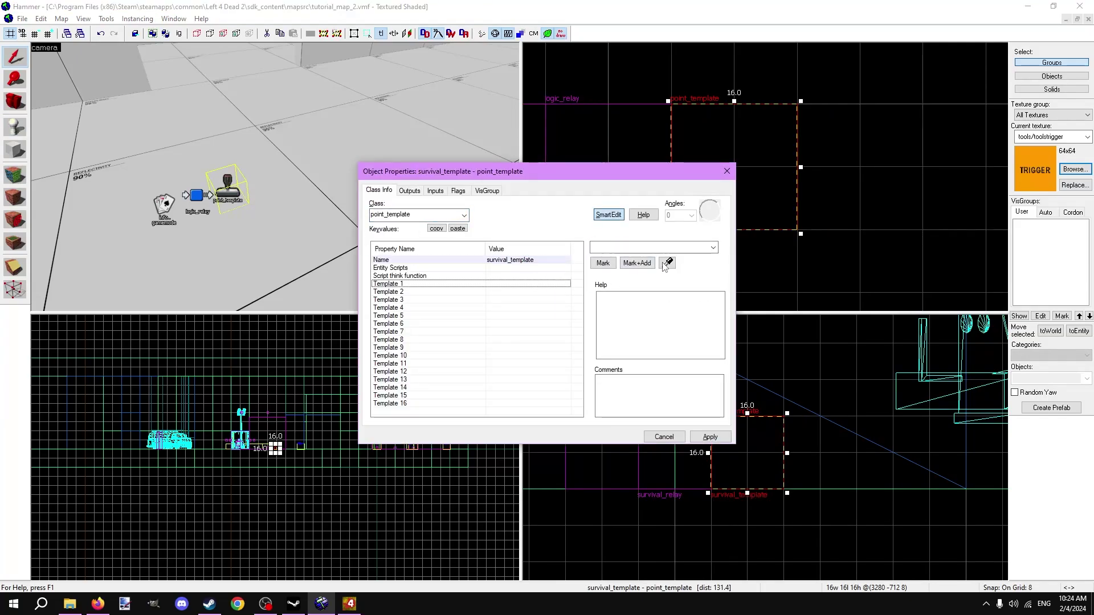
# Add a survival_relay OnTrigger output that force-spawns survival_template, and apply it.
pyautogui.click(667, 262)
pyautogui.press('w')
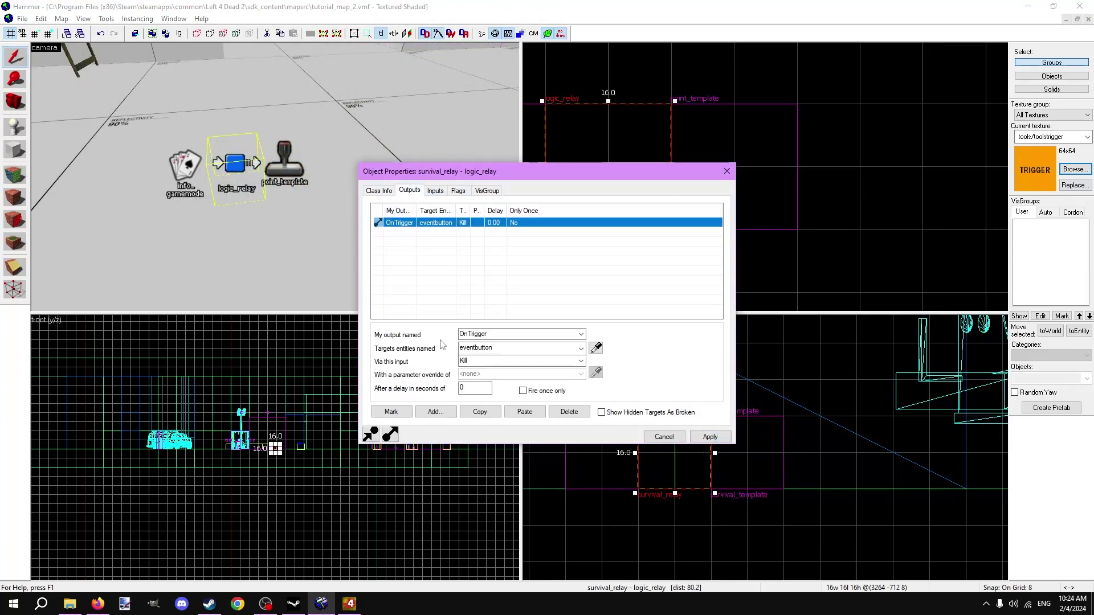
pyautogui.click(522, 360)
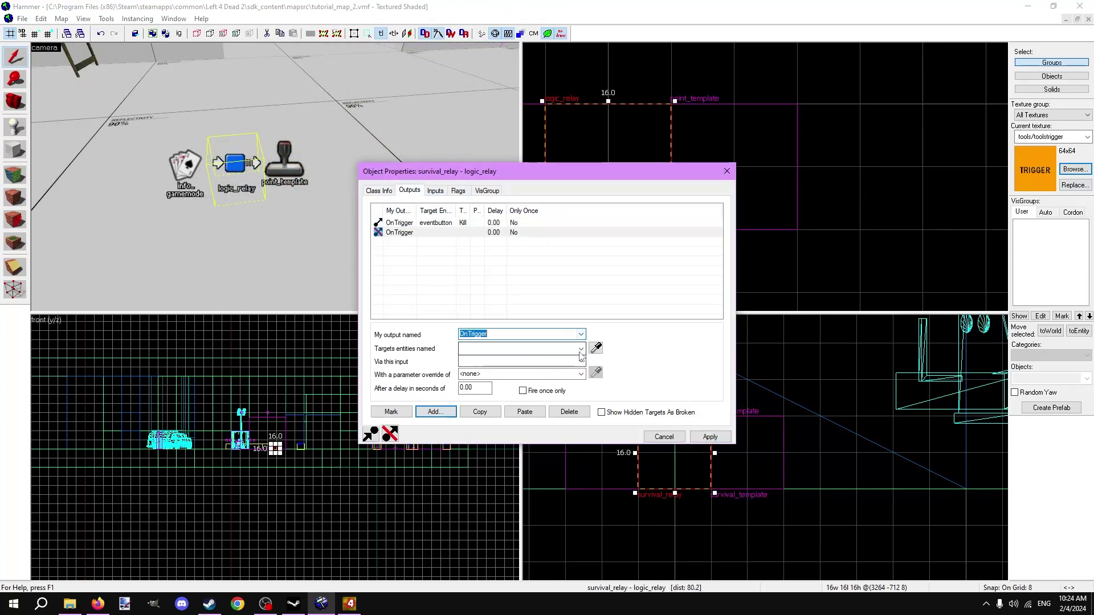
pyautogui.click(596, 348)
pyautogui.click(580, 362)
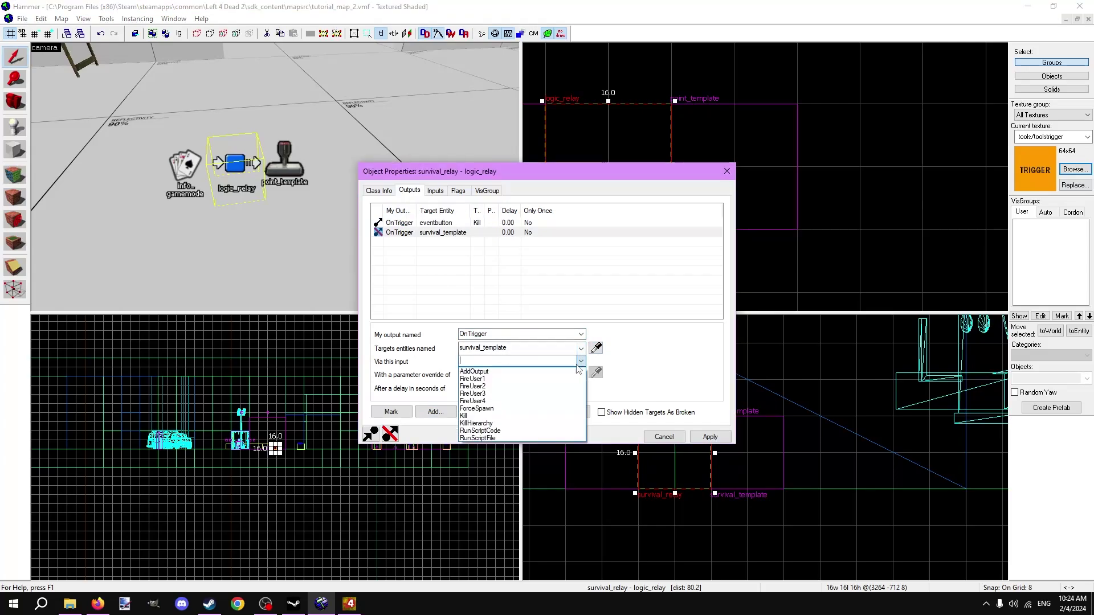
pyautogui.click(496, 409)
pyautogui.click(709, 436)
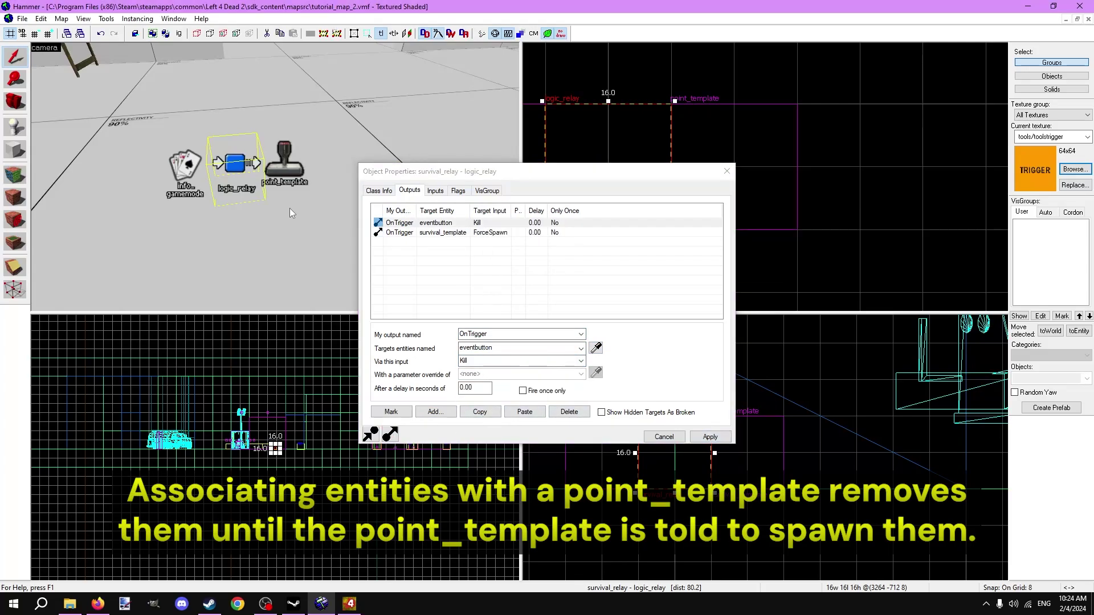
# Set survival_template's Template 1 to the func_button survival_button using the eyedropper.
pyautogui.doubleClick(294, 171)
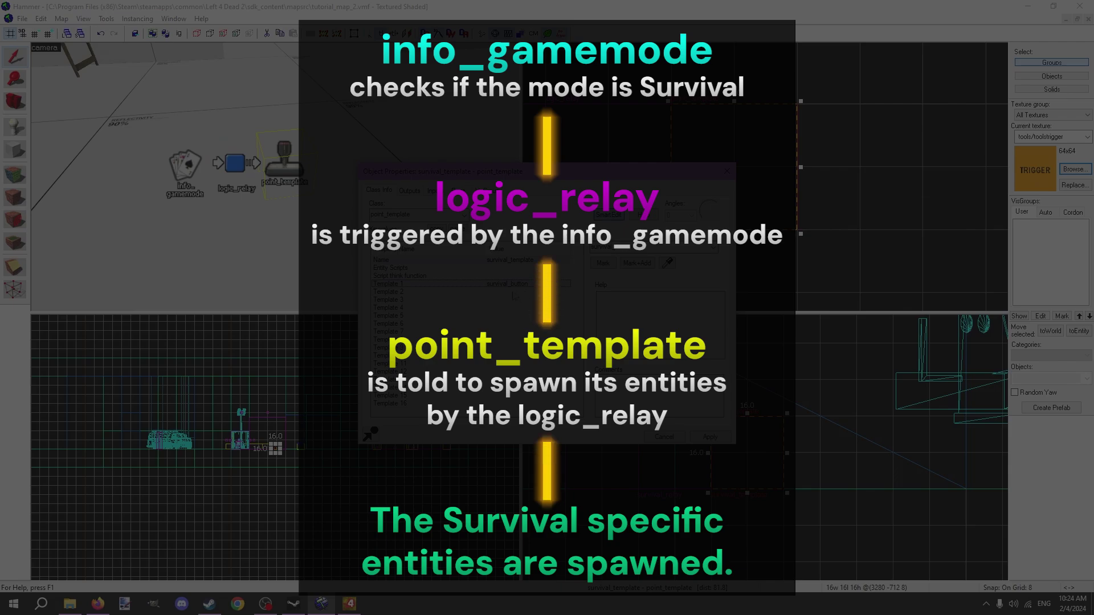
pyautogui.press('w')
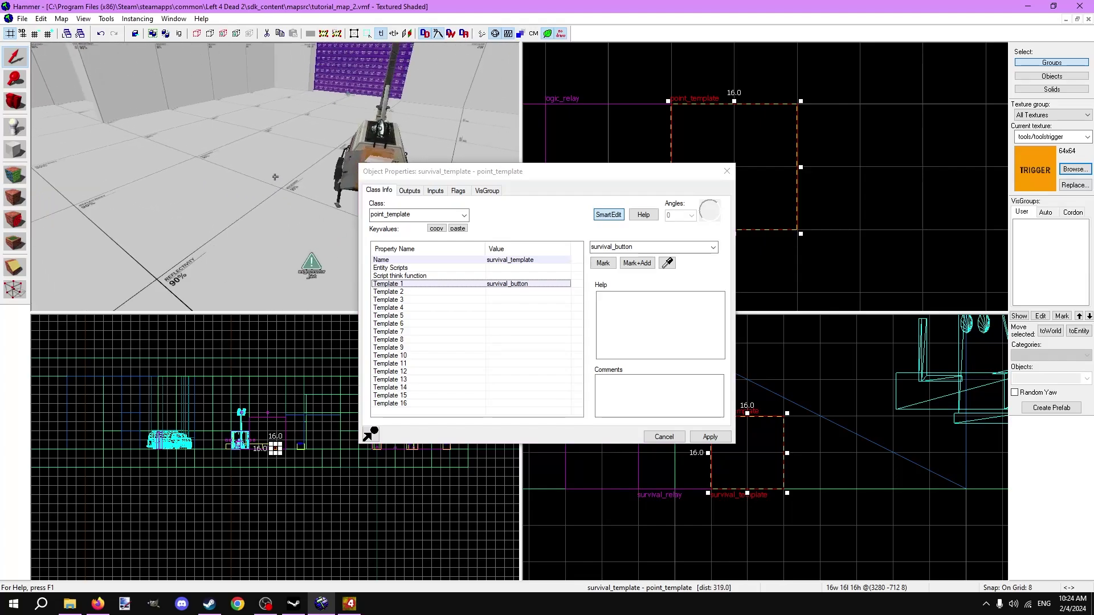
pyautogui.press('w')
pyautogui.click(275, 177)
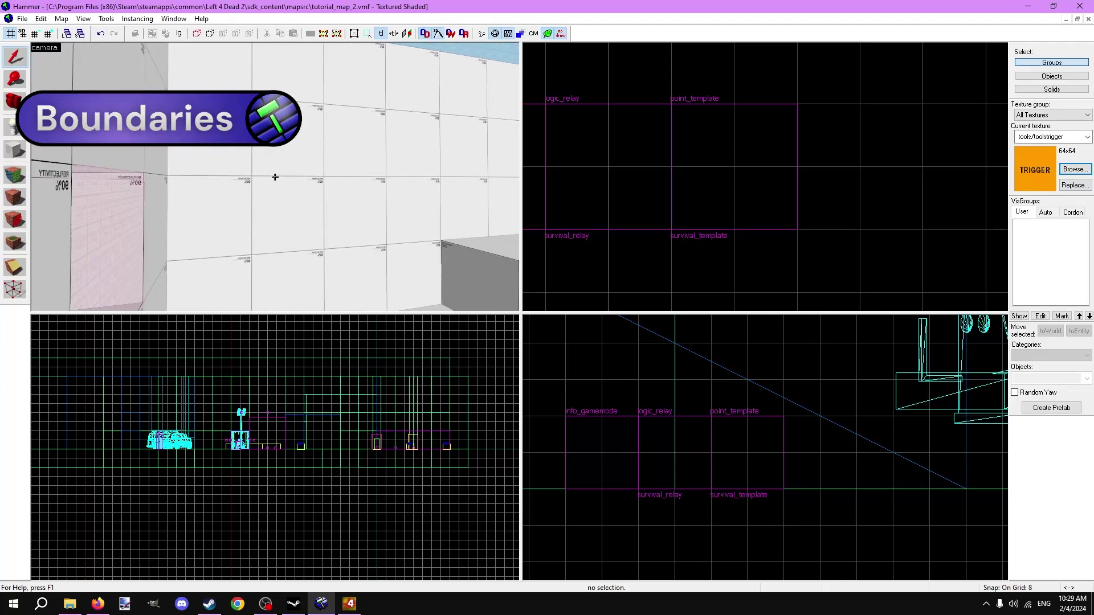
pyautogui.press('w')
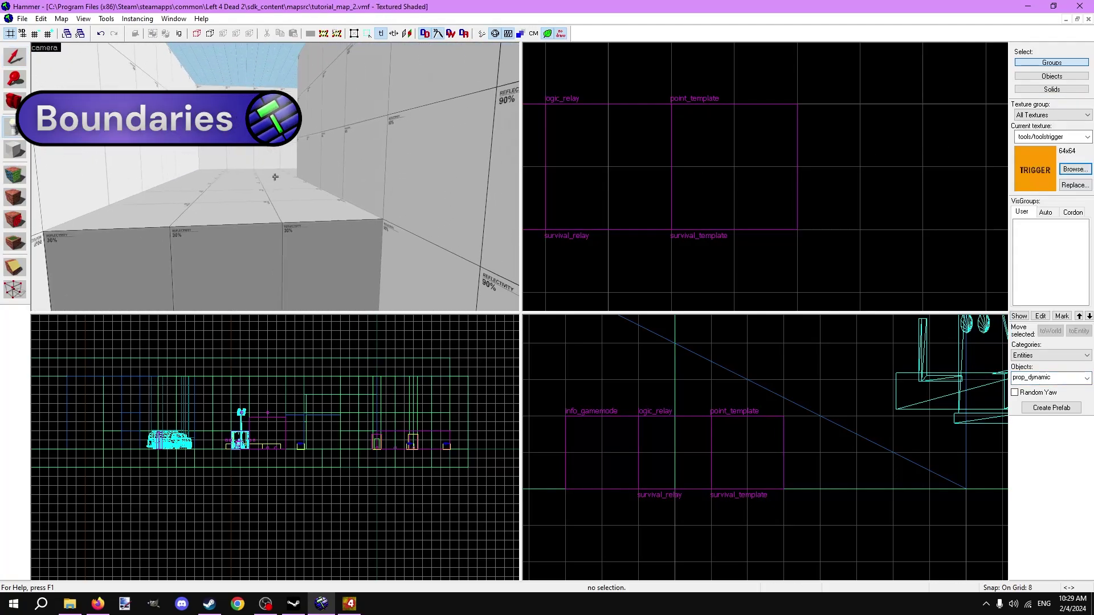
# Name the nav blocker survival_navblocker and set Templates 2–4 to survival_brush, survival_props, survival_navblocker.
pyautogui.doubleClick(307, 162)
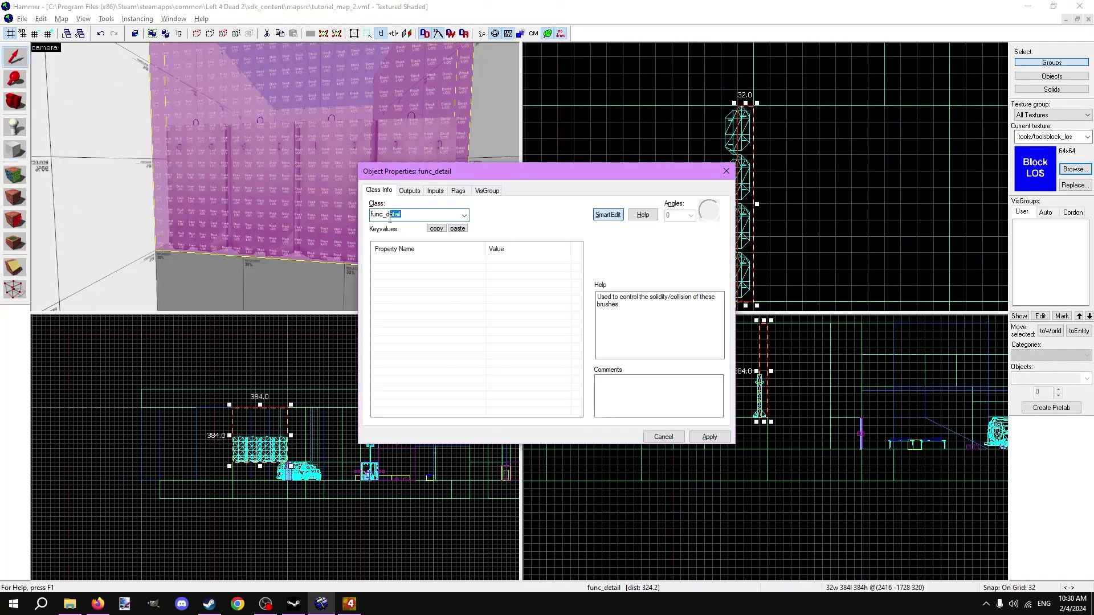
pyautogui.write('navbloc')
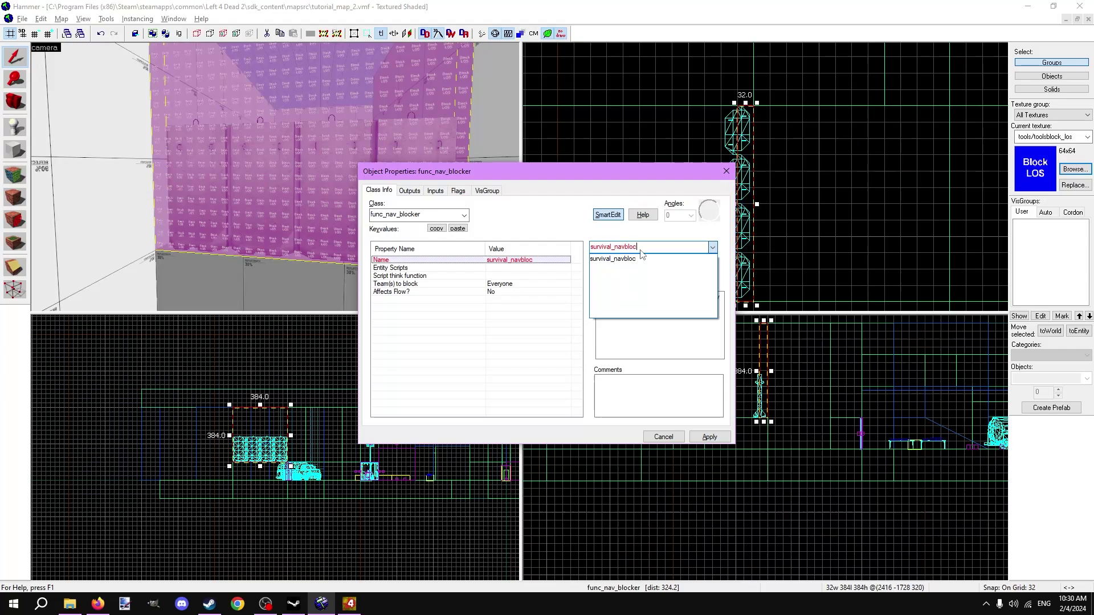
pyautogui.write('ker')
pyautogui.press('Return')
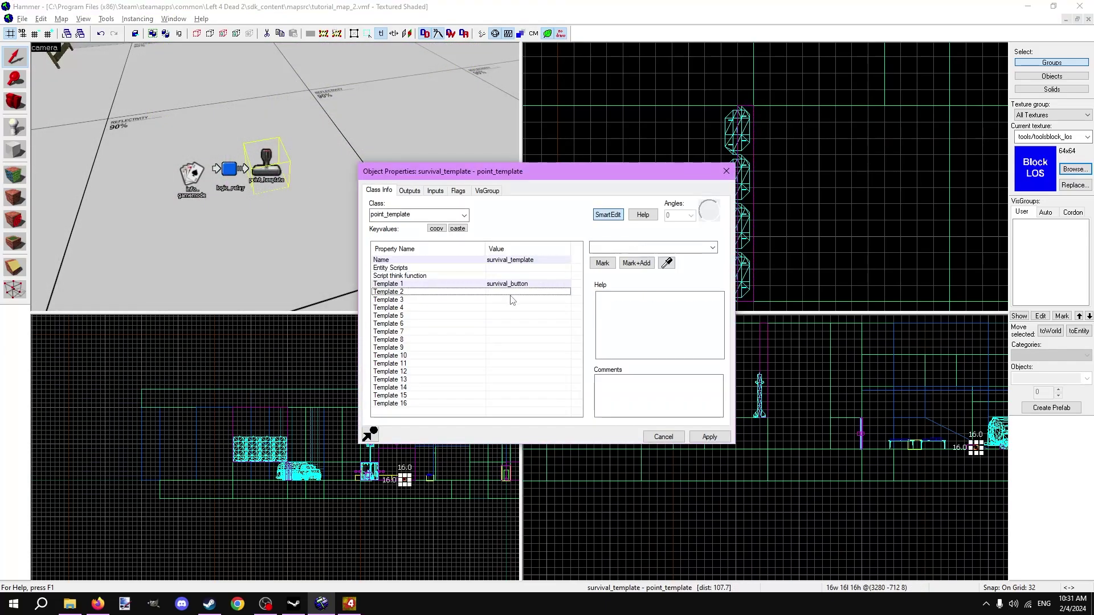
pyautogui.click(612, 404)
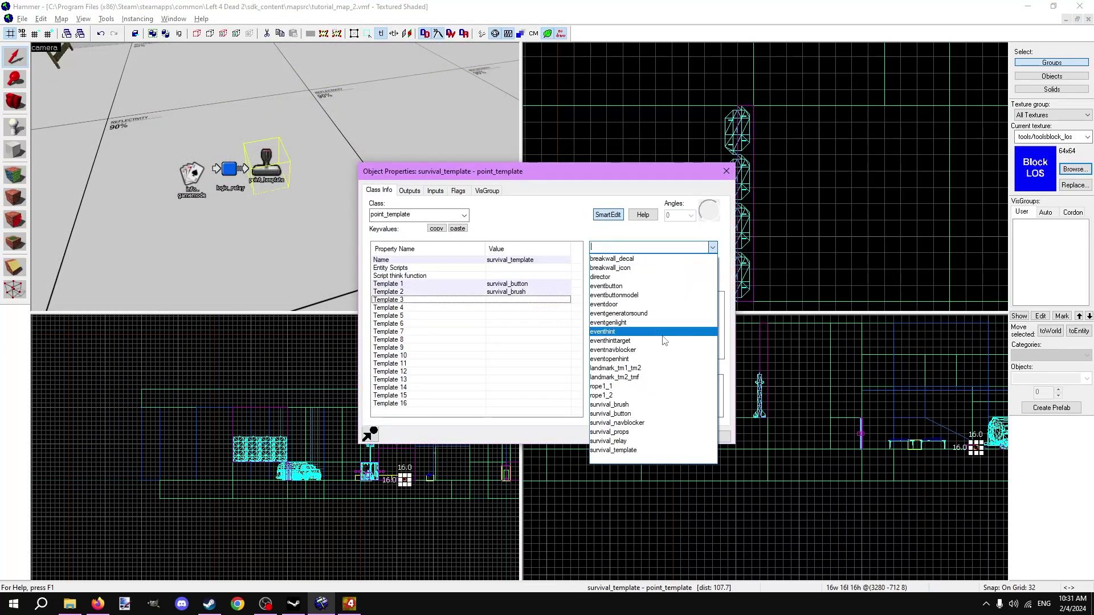
pyautogui.click(612, 432)
pyautogui.click(649, 254)
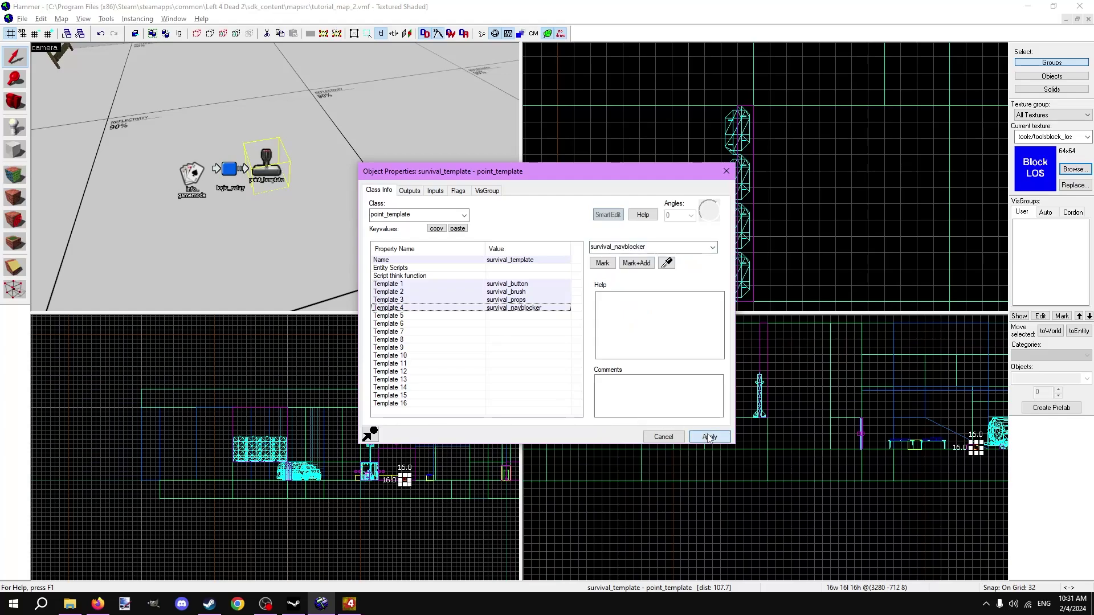
pyautogui.click(327, 257)
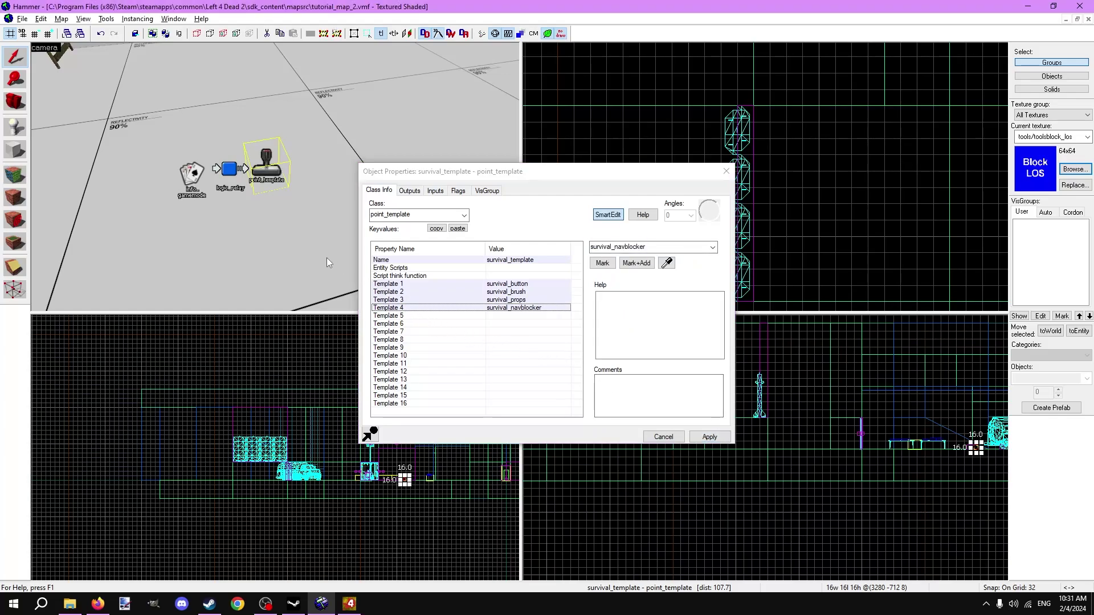
# Add a survival_relay OnTrigger output that sends BlockNav to survival_navblocker.
pyautogui.click(230, 169)
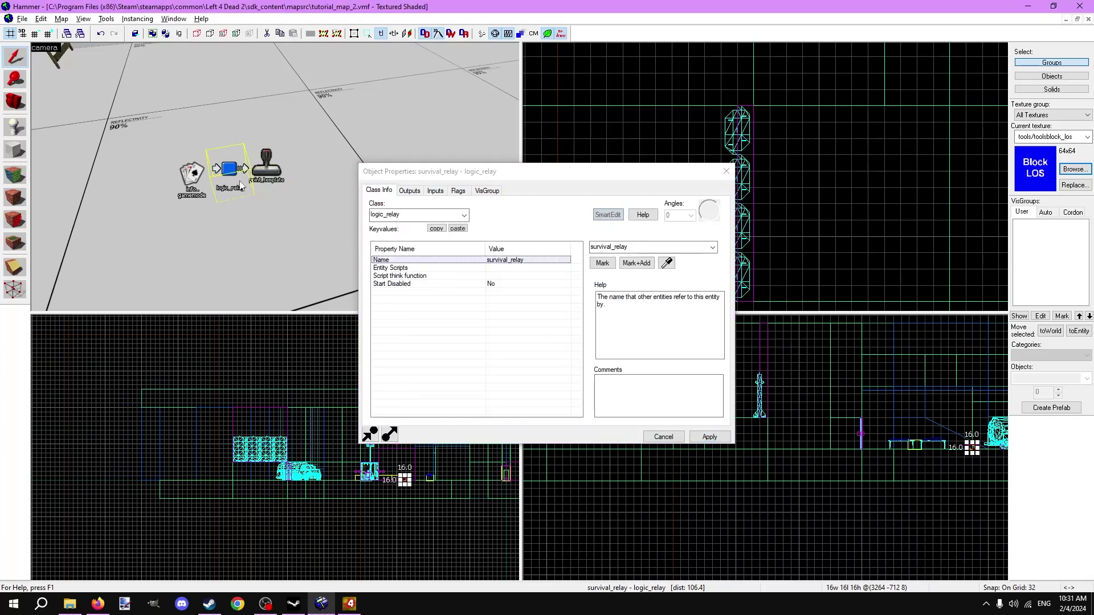
pyautogui.click(410, 191)
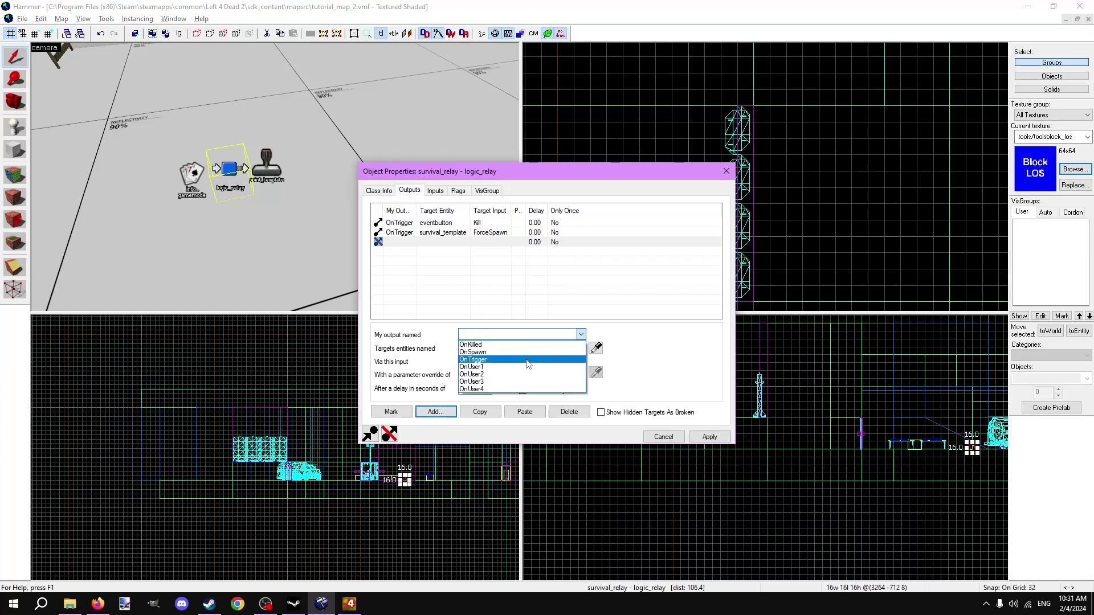
pyautogui.click(527, 360)
pyautogui.click(581, 348)
pyautogui.scroll(-5, 521, 445)
pyautogui.click(513, 511)
pyautogui.click(582, 361)
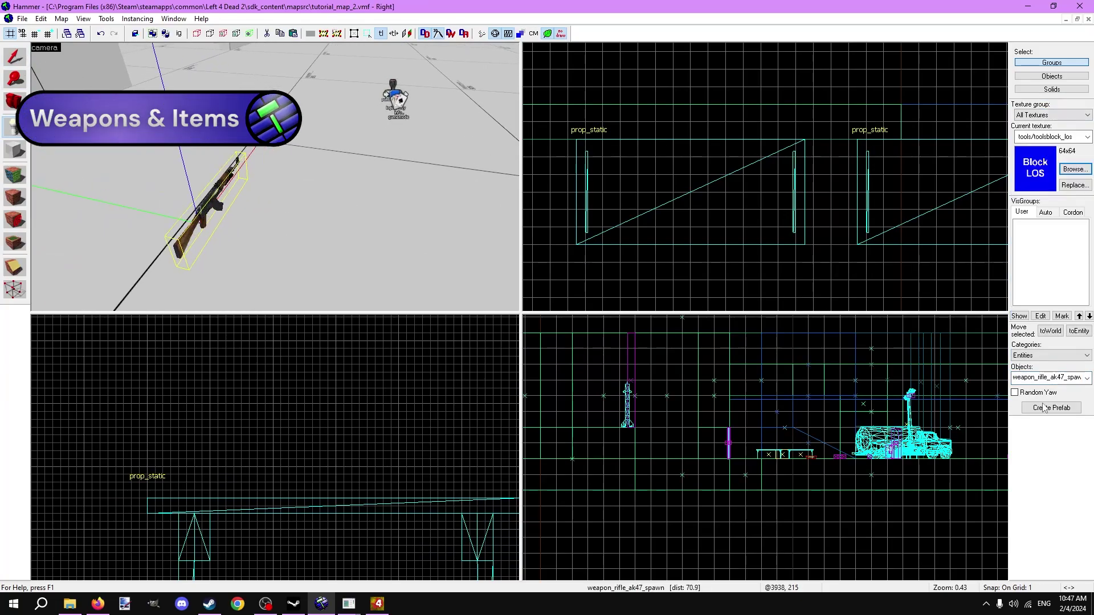
# Name weapon_rifle_ak47_spawn and weapon_pain_pills_spawn survival_items, then set Template 5 to survival_items.
pyautogui.click(1046, 377)
pyautogui.write('am')
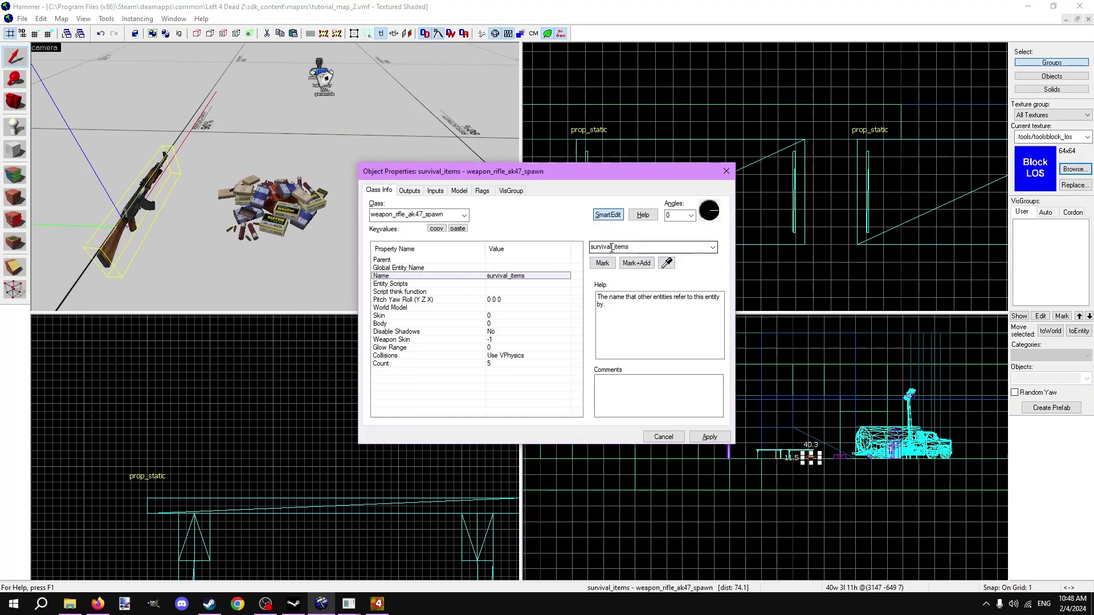
pyautogui.write('su')
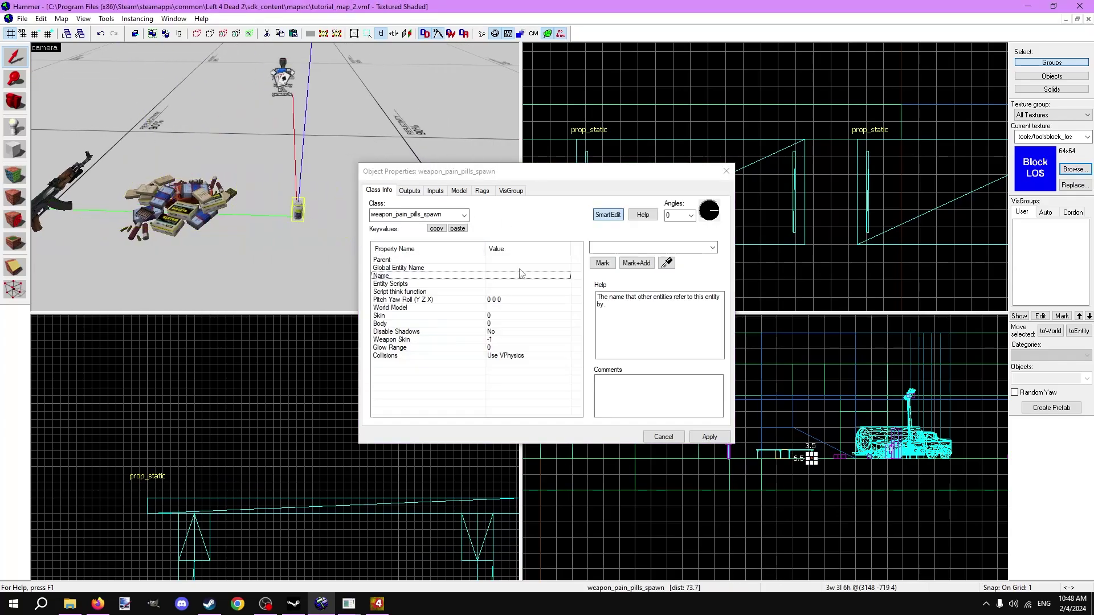
pyautogui.write('survival_items')
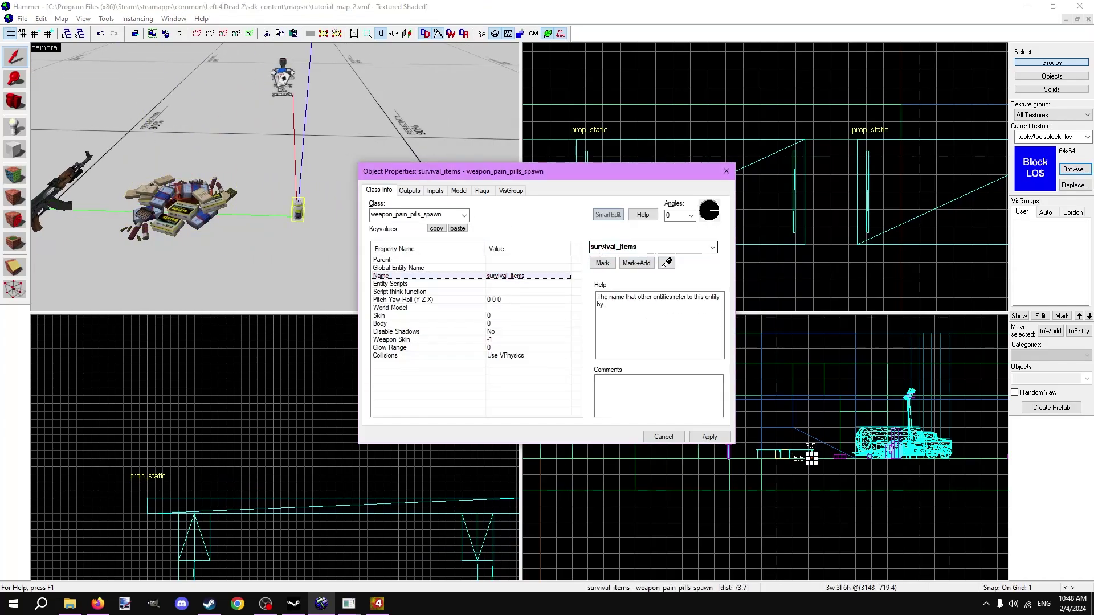
pyautogui.click(256, 128)
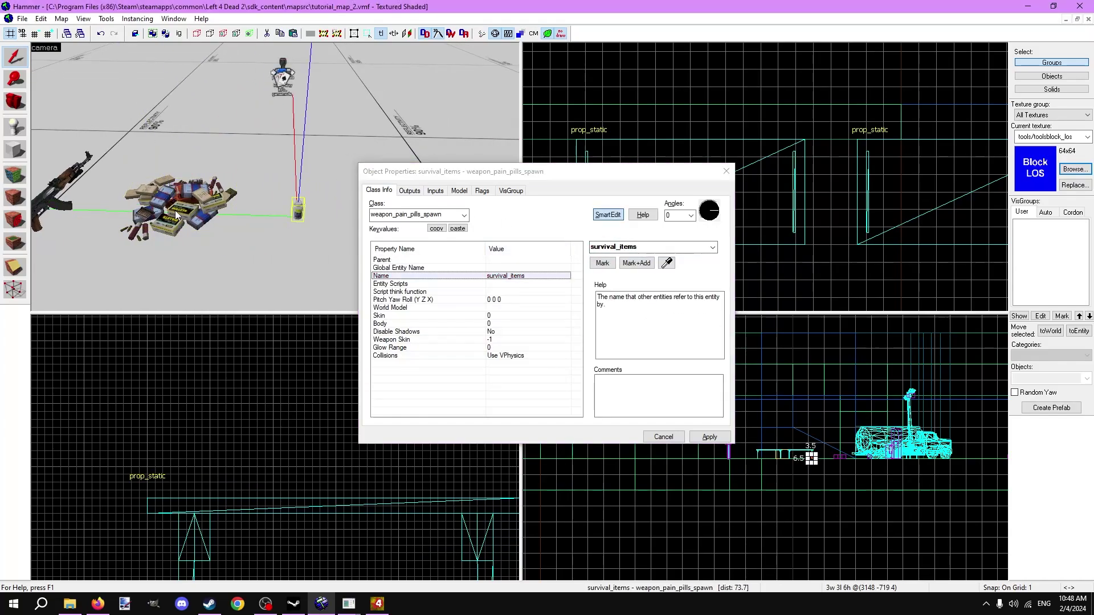
pyautogui.click(725, 172)
pyautogui.doubleClick(302, 180)
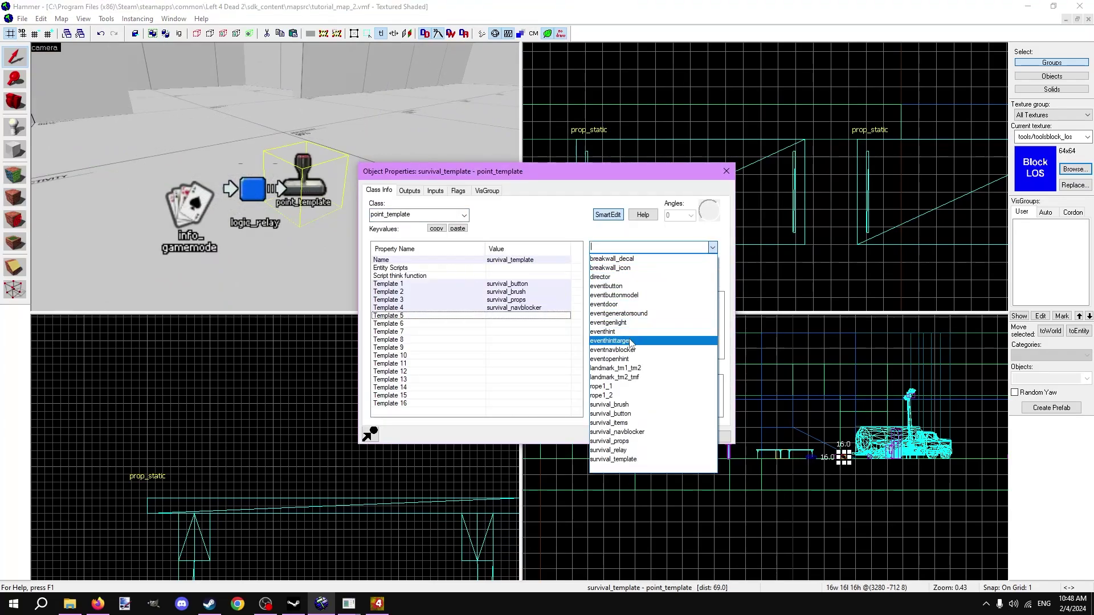
pyautogui.click(619, 423)
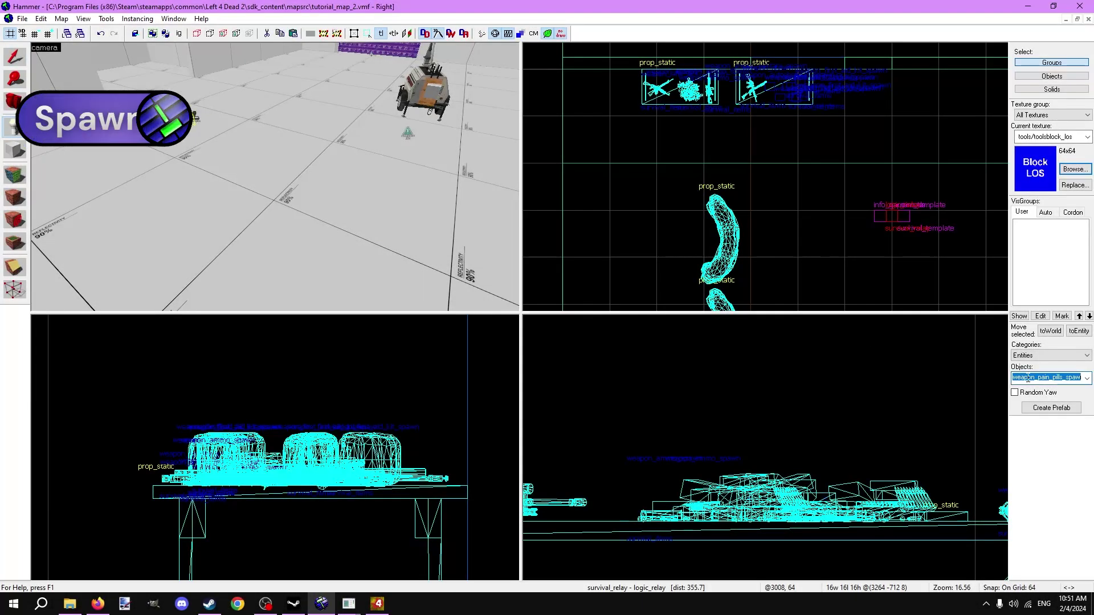
pyautogui.write('su')
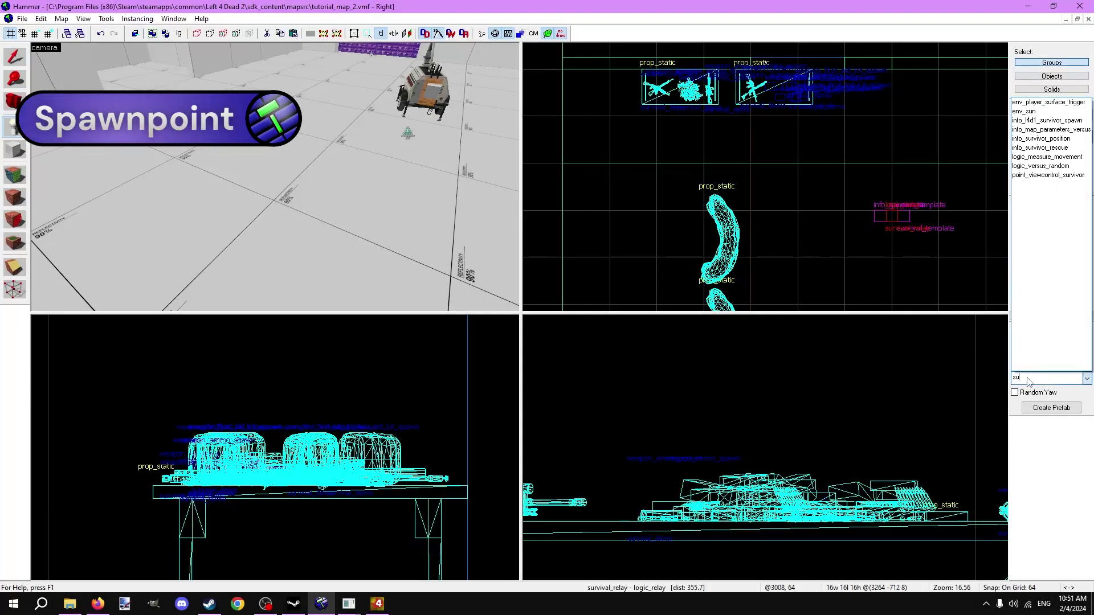
# Place an info_survivor_position with Game Mode survival and Shift-drag a copy beside it.
pyautogui.click(1049, 139)
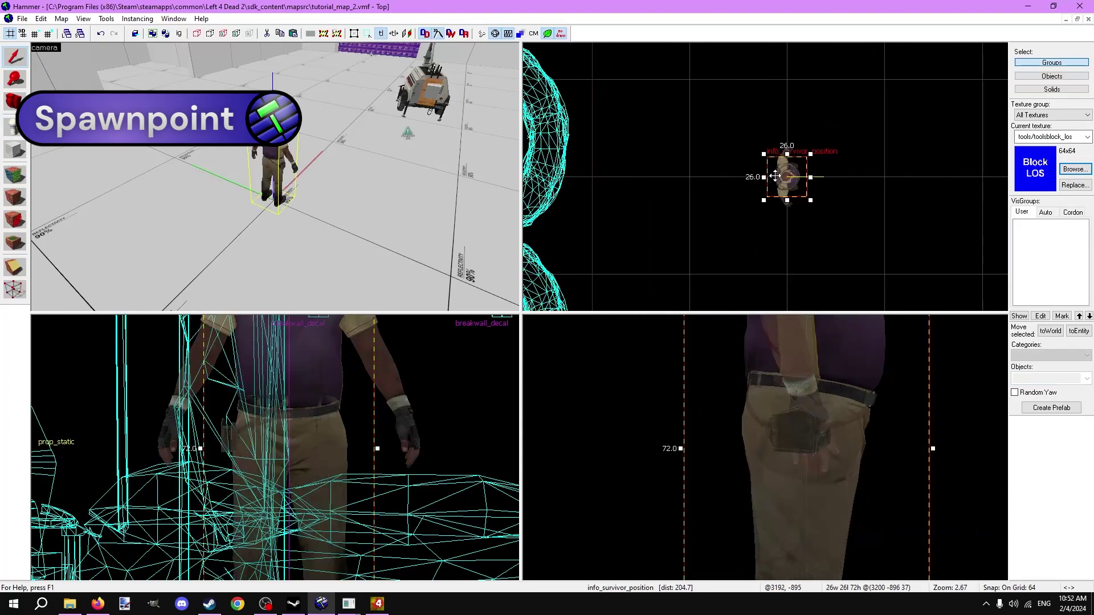
pyautogui.hotkey('alt', 'Return')
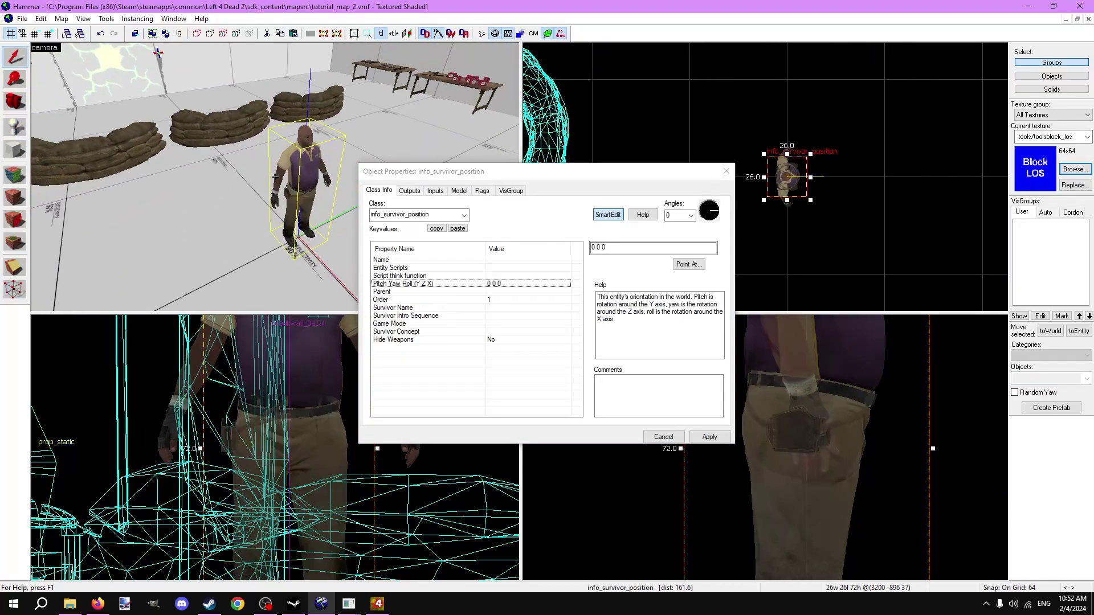
pyautogui.click(390, 323)
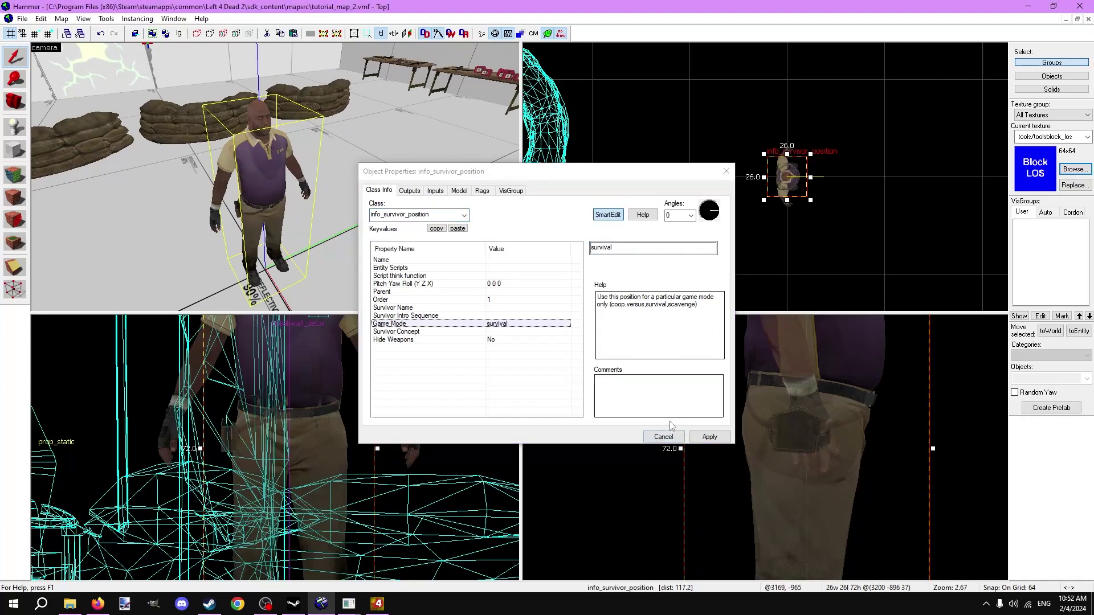
pyautogui.click(664, 437)
pyautogui.moveTo(786, 177)
pyautogui.keyDown('shift'); pyautogui.mouseDown()
pyautogui.moveTo(703, 175)
pyautogui.moveTo(689, 257)
pyautogui.mouseUp(); pyautogui.keyUp('shift')
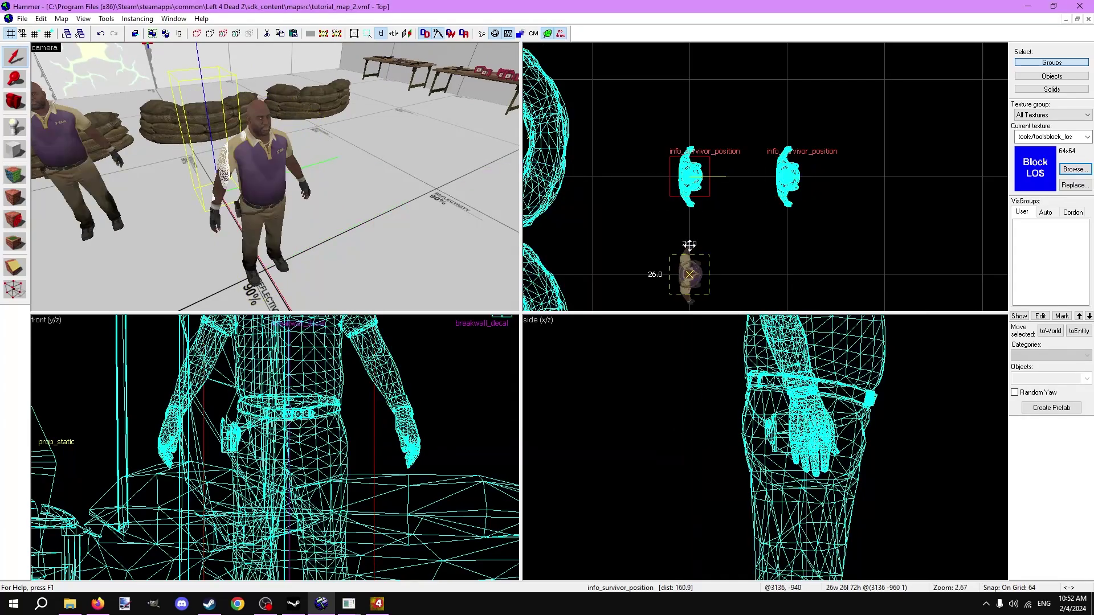
# Review survivor position properties in tutorial_map_1, including helicopter_survivor_pos4.
pyautogui.hotkey('ctrl', 'Tab')
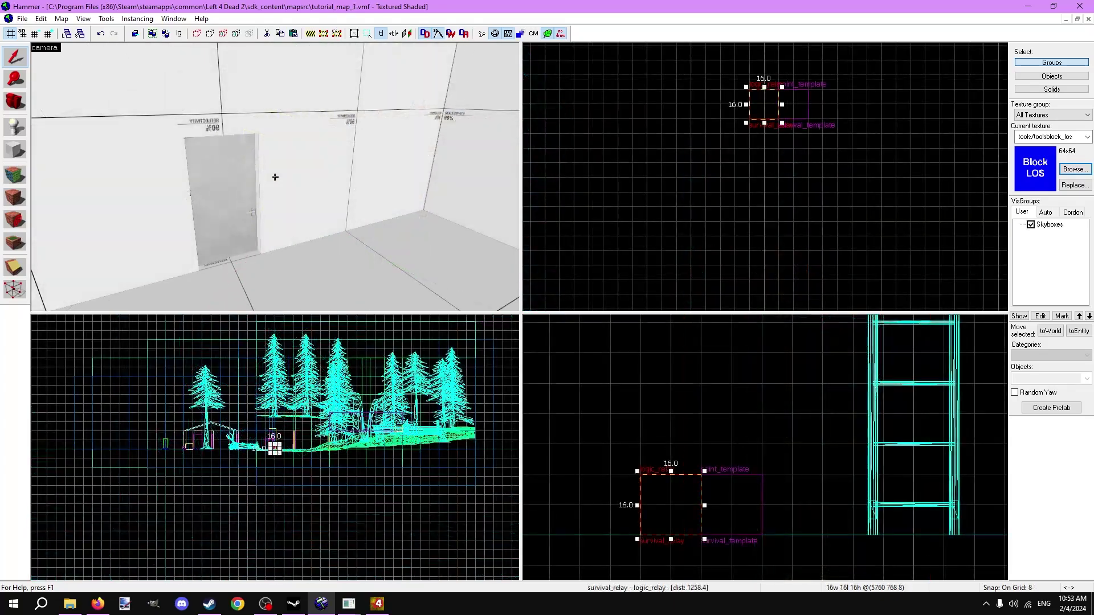
pyautogui.doubleClick(281, 171)
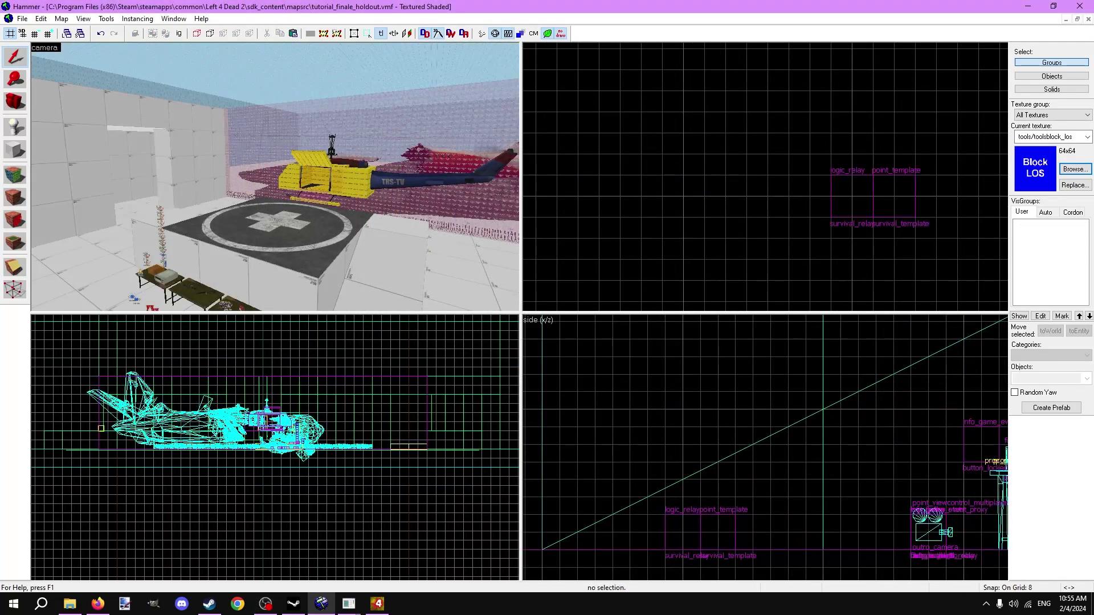
pyautogui.press('z')
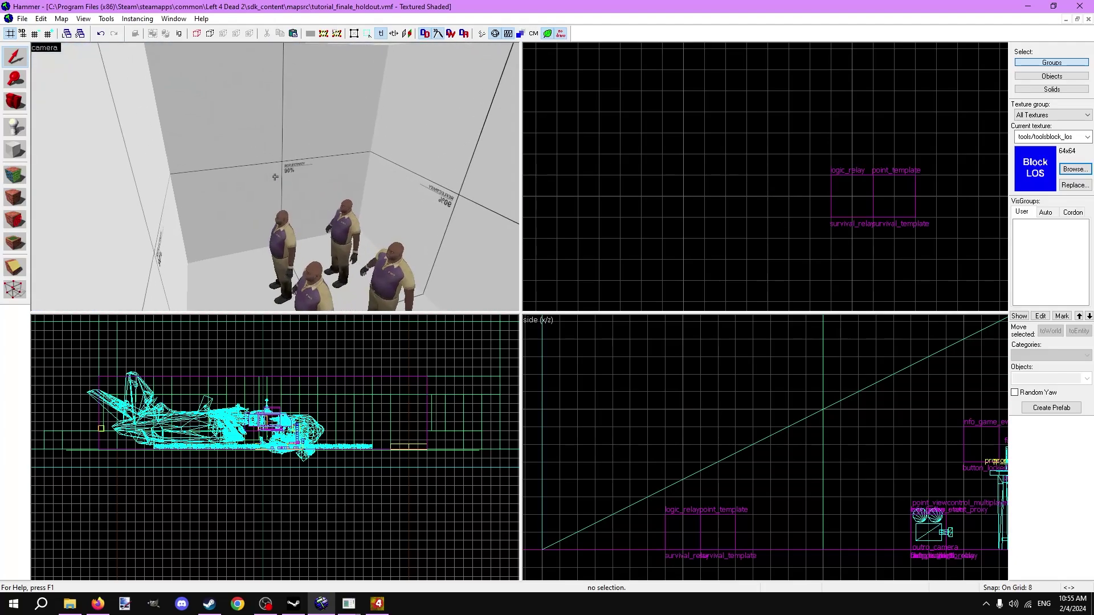
pyautogui.press('z')
pyautogui.doubleClick(217, 162)
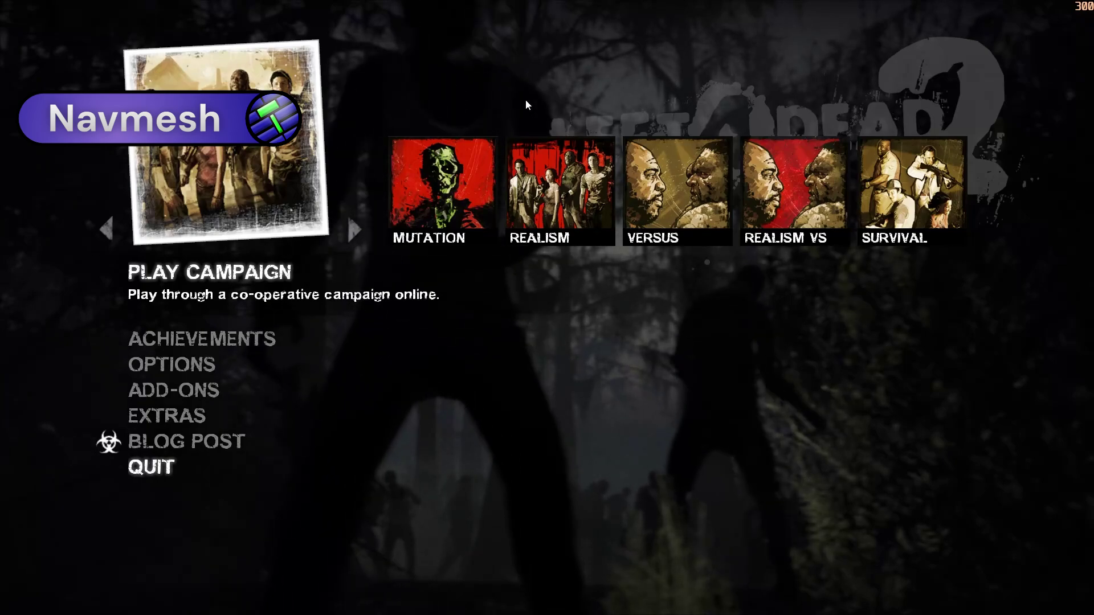
pyautogui.write('map tutorial_map')
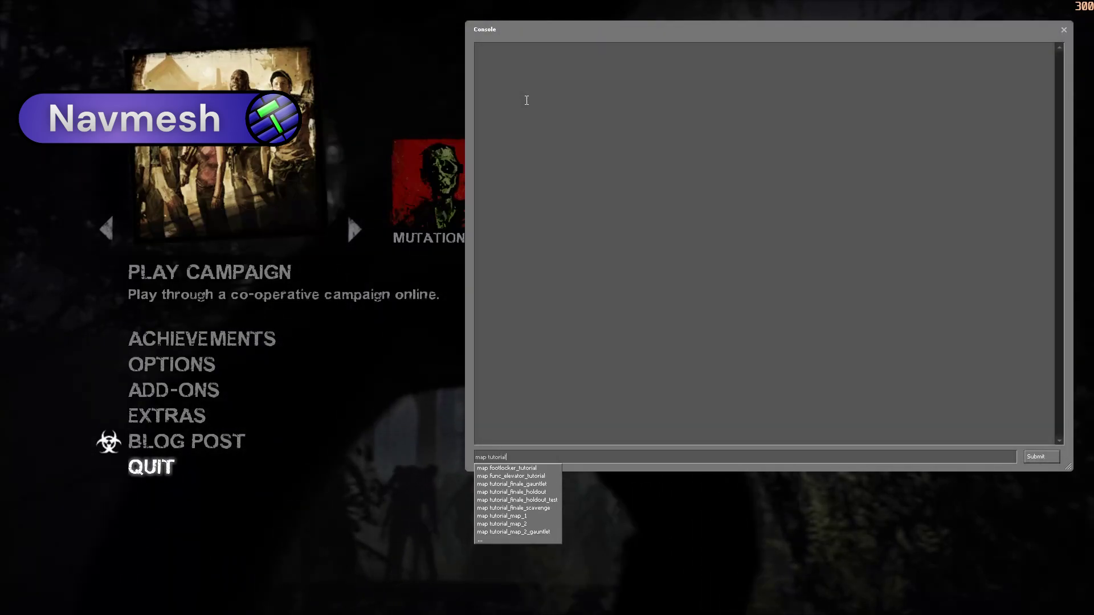
# Load tutorial_map_2 from the console and enable nav mesh editing with nav_edit 1.
pyautogui.press('Return')
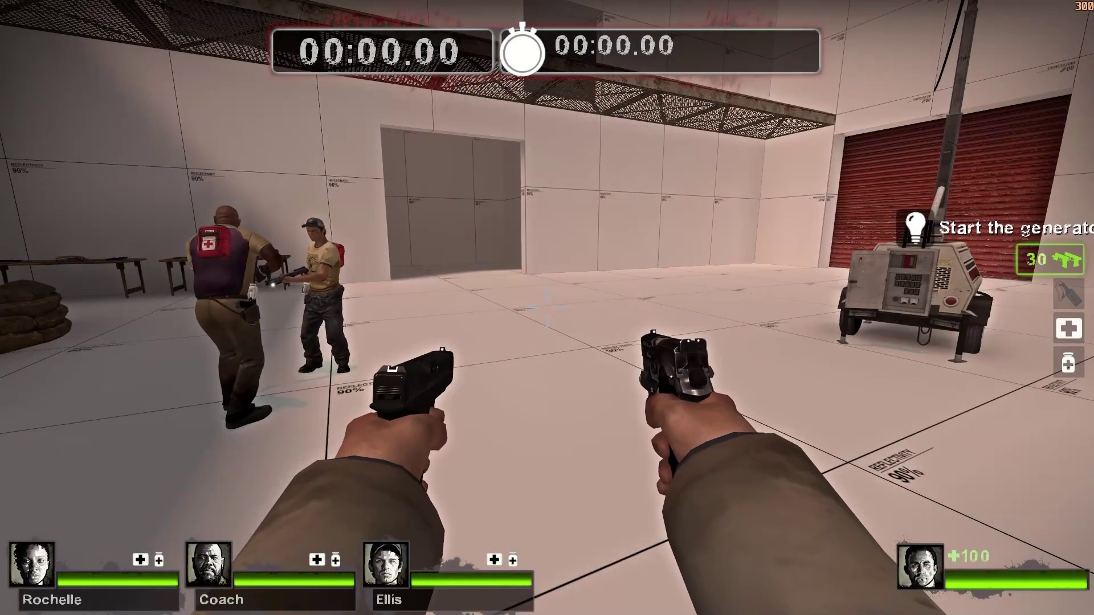
pyautogui.press('`')
pyautogui.write('nav_edit 1')
pyautogui.press('Return')
pyautogui.write('z')
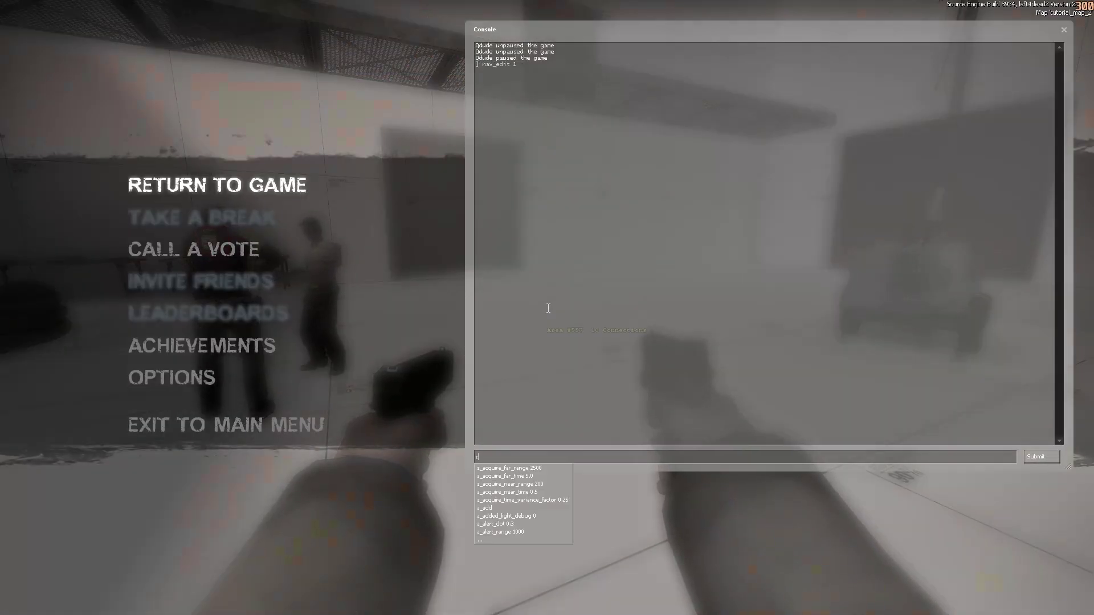
pyautogui.press('Return')
pyautogui.press('`')
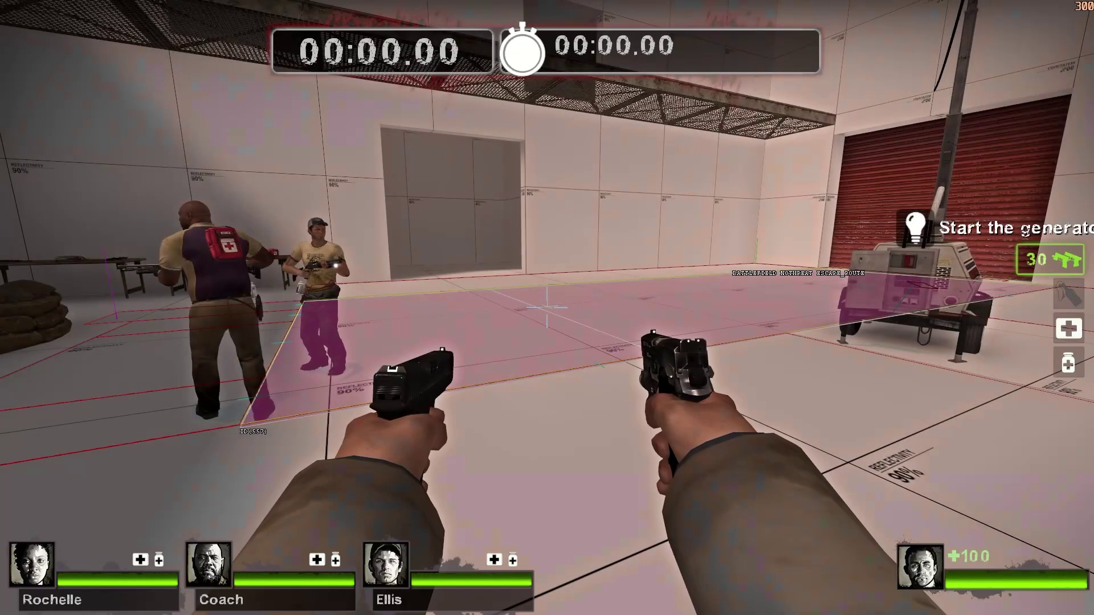
# Walk past the tanker truck and sandbags to the generator and start it.
pyautogui.press('w')
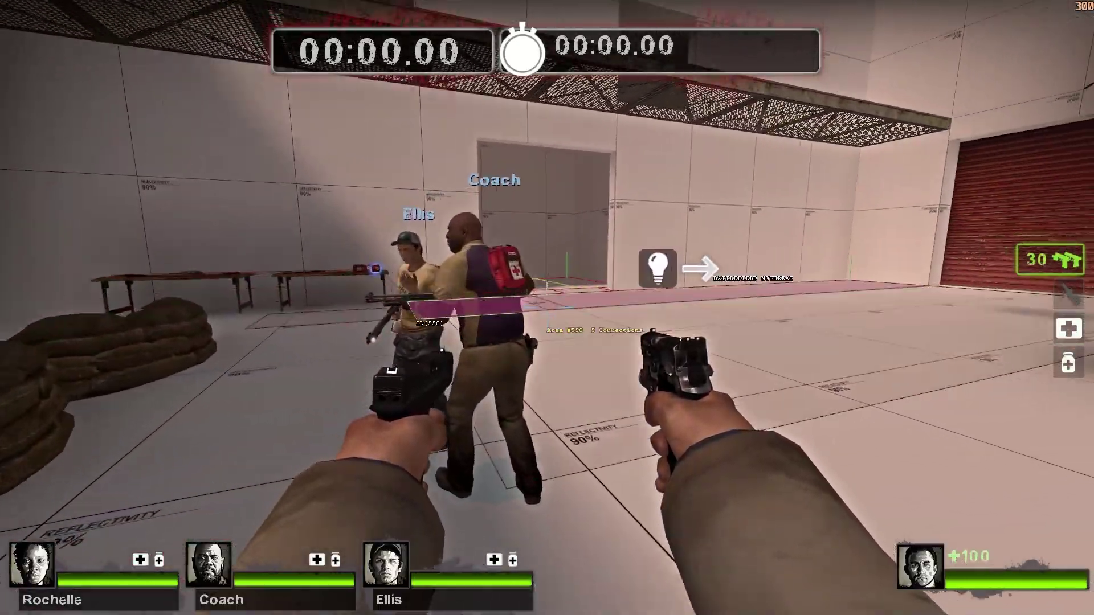
pyautogui.press('w')
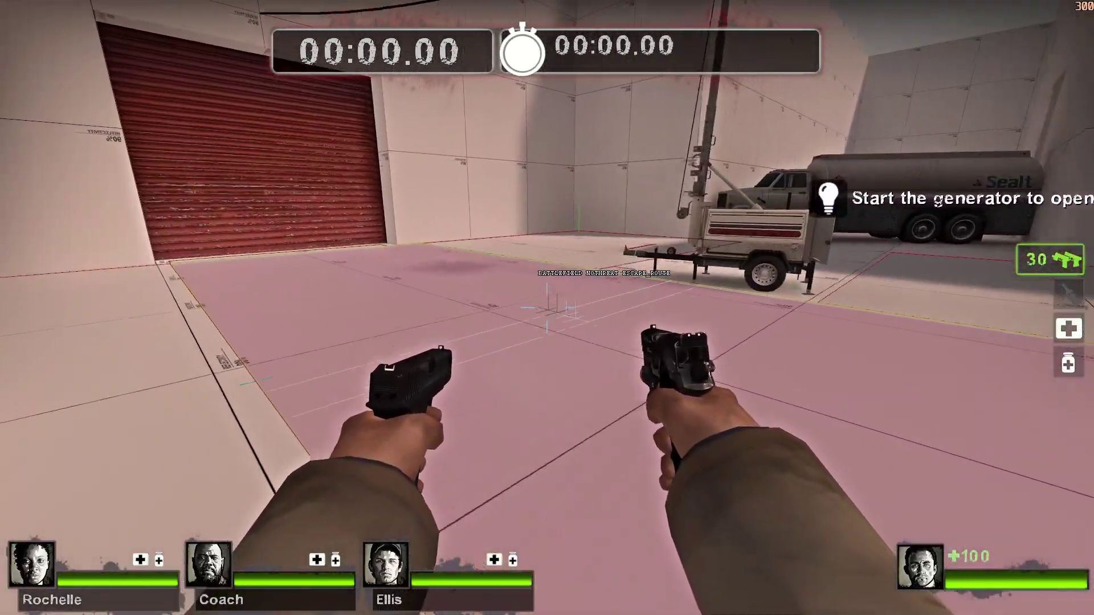
pyautogui.press('w')
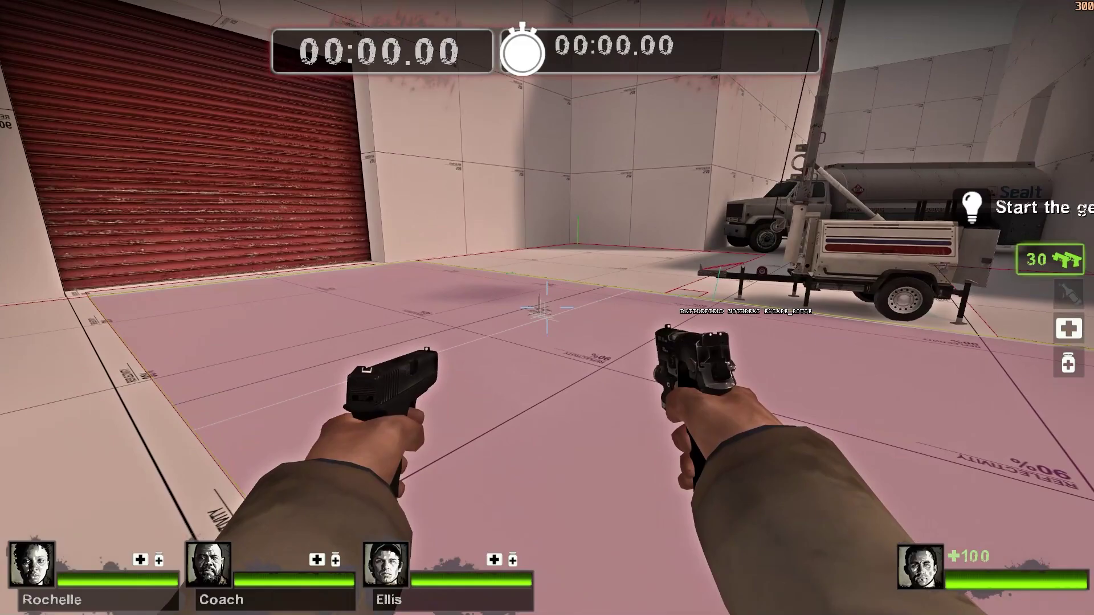
pyautogui.press('w')
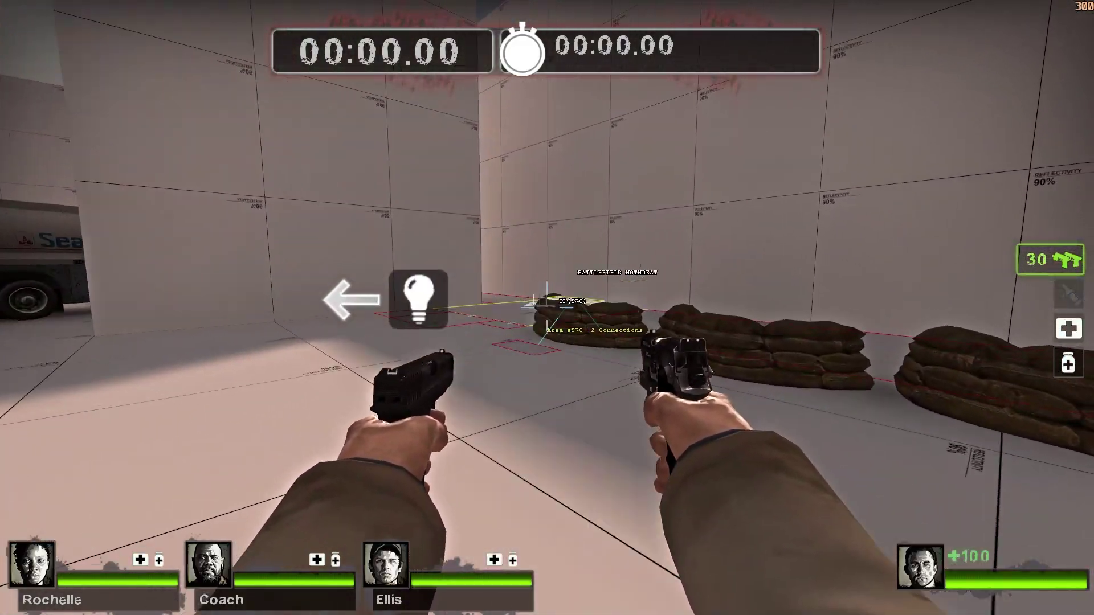
pyautogui.press('w')
pyautogui.press('e')
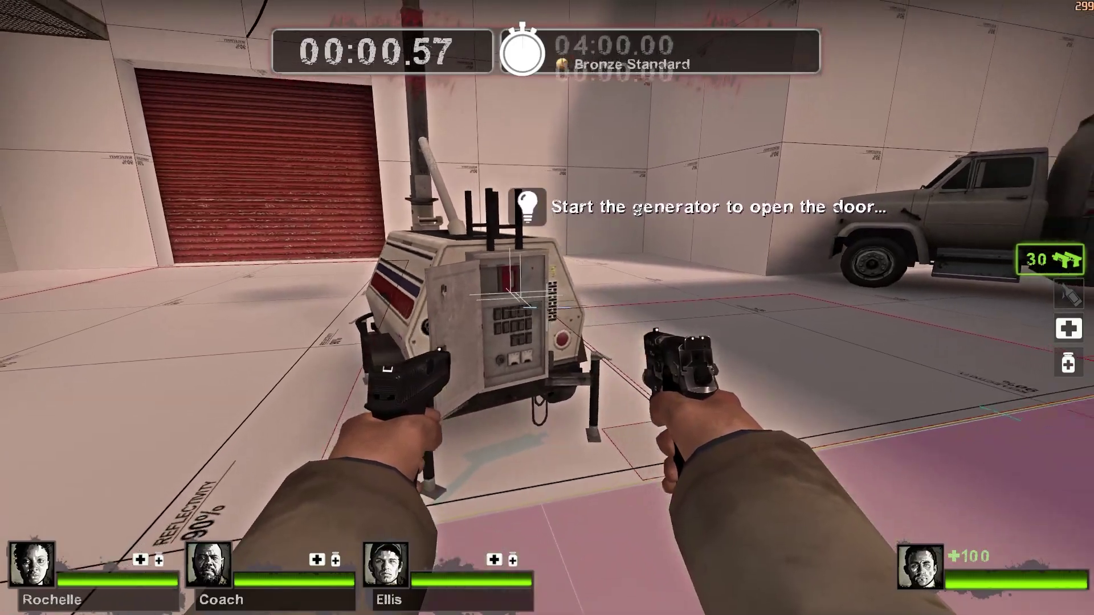
# Fly back over the nav mesh areas, inspecting connections along the box edge and fence.
pyautogui.press('s')
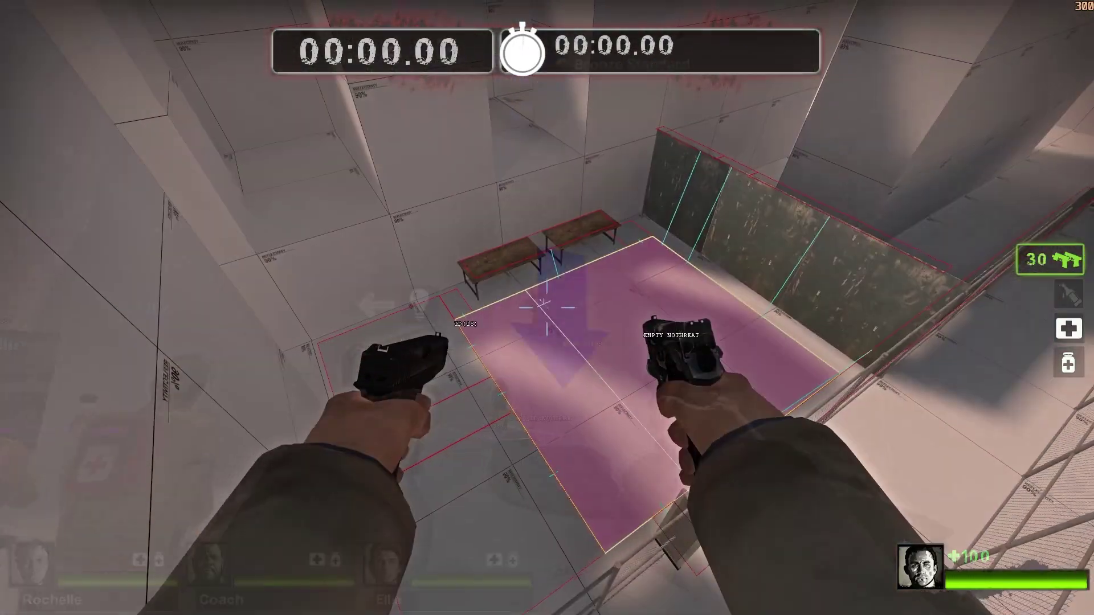
pyautogui.press('w')
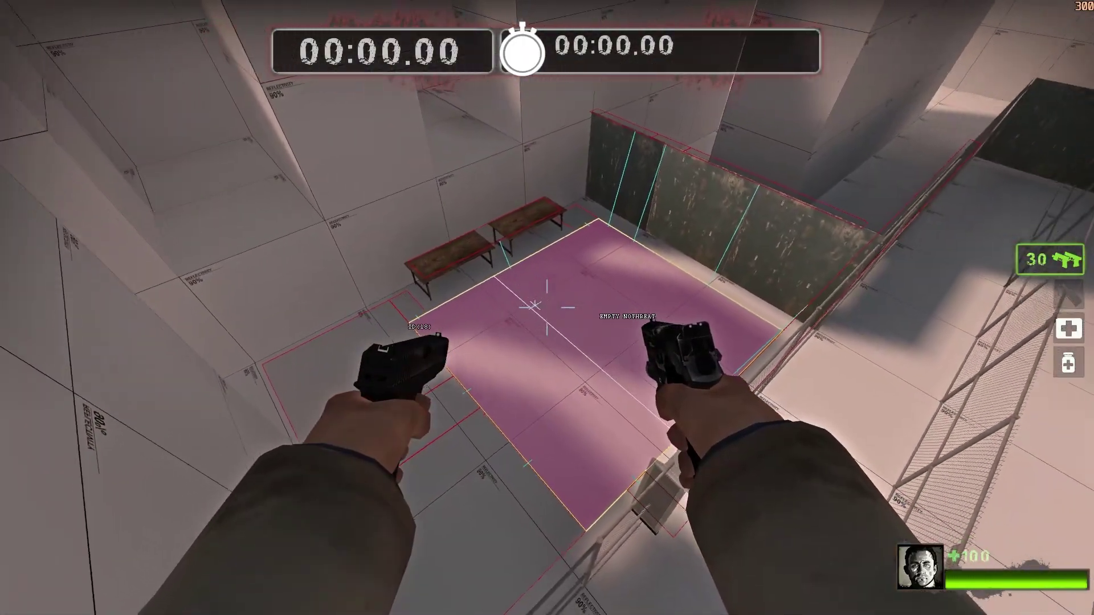
pyautogui.press('w')
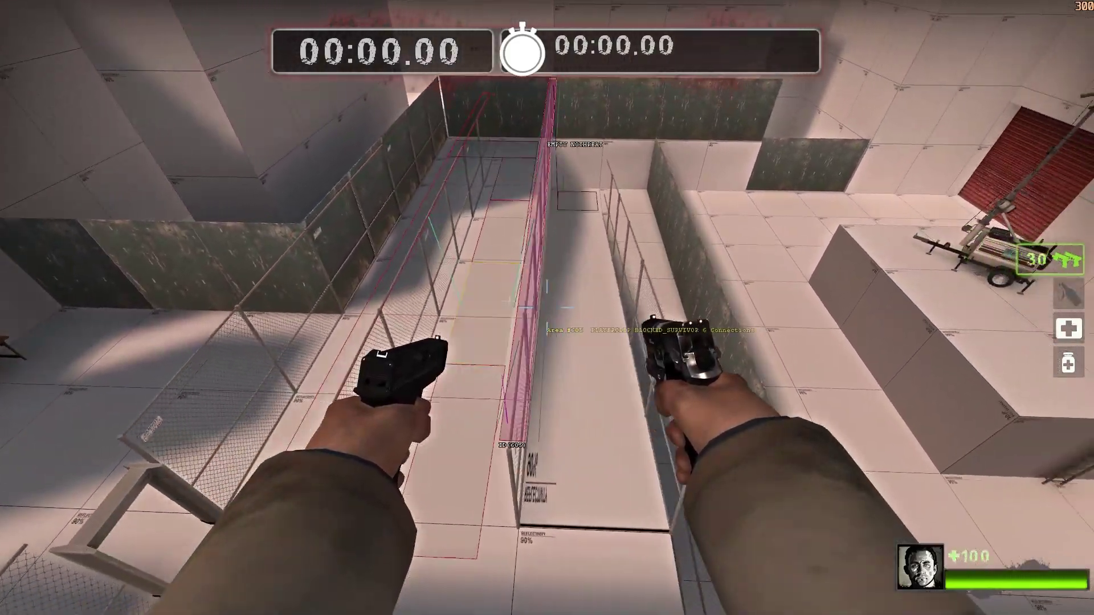
pyautogui.press('a')
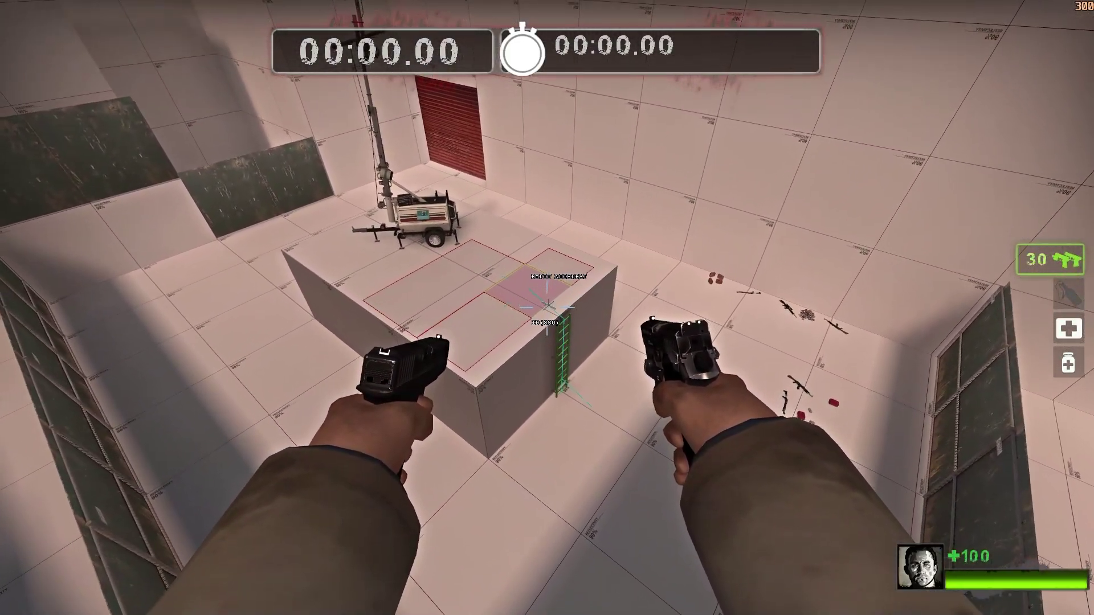
pyautogui.press('a')
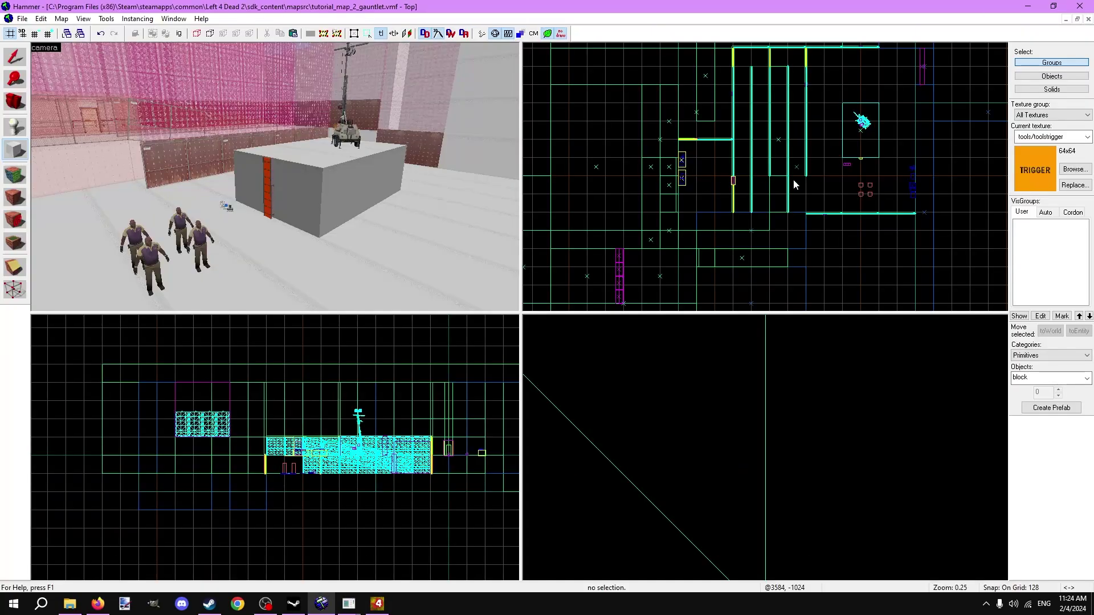
pyautogui.scroll(3, 793, 179)
# Convert the trigger brush into func_nav_attribute_region 'survival_navregion' with Flags set, spanning the arena.
pyautogui.click(906, 171)
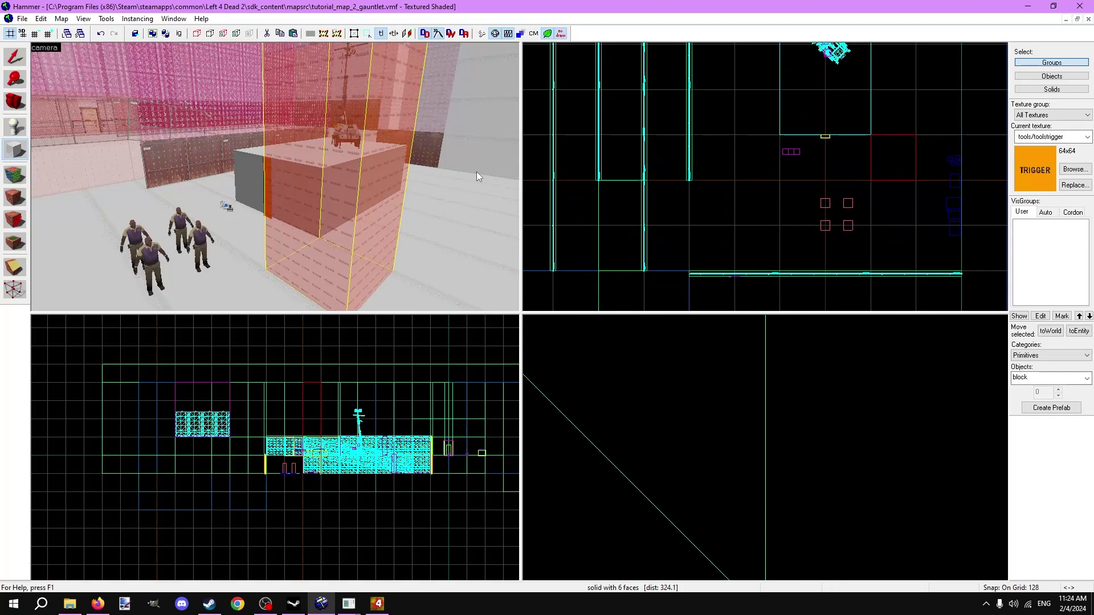
pyautogui.hotkey('ctrl', 't')
pyautogui.write('survival_navregion')
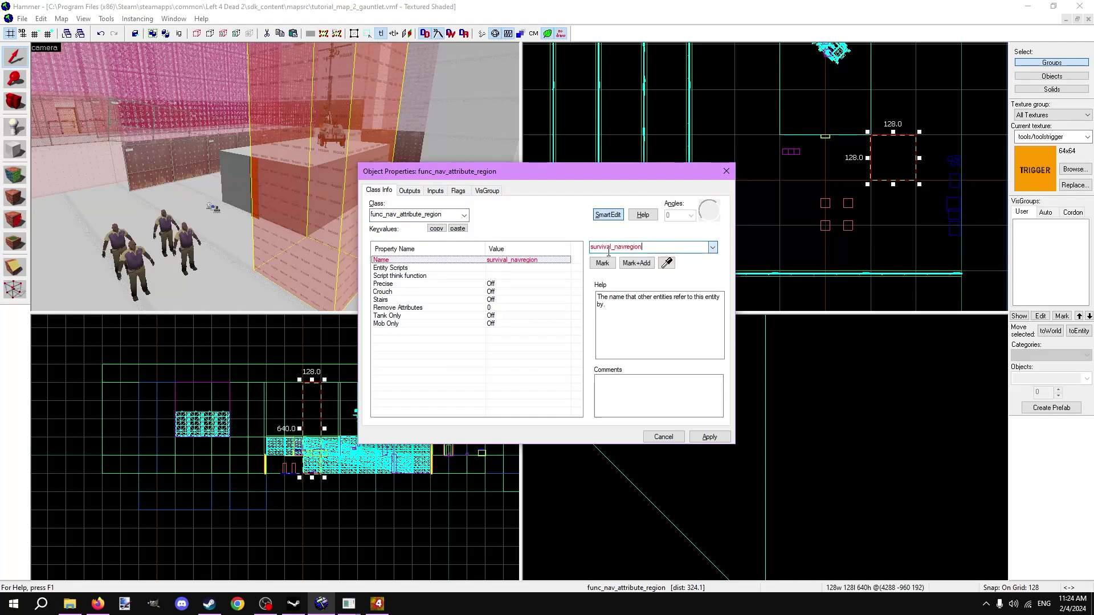
pyautogui.click(458, 191)
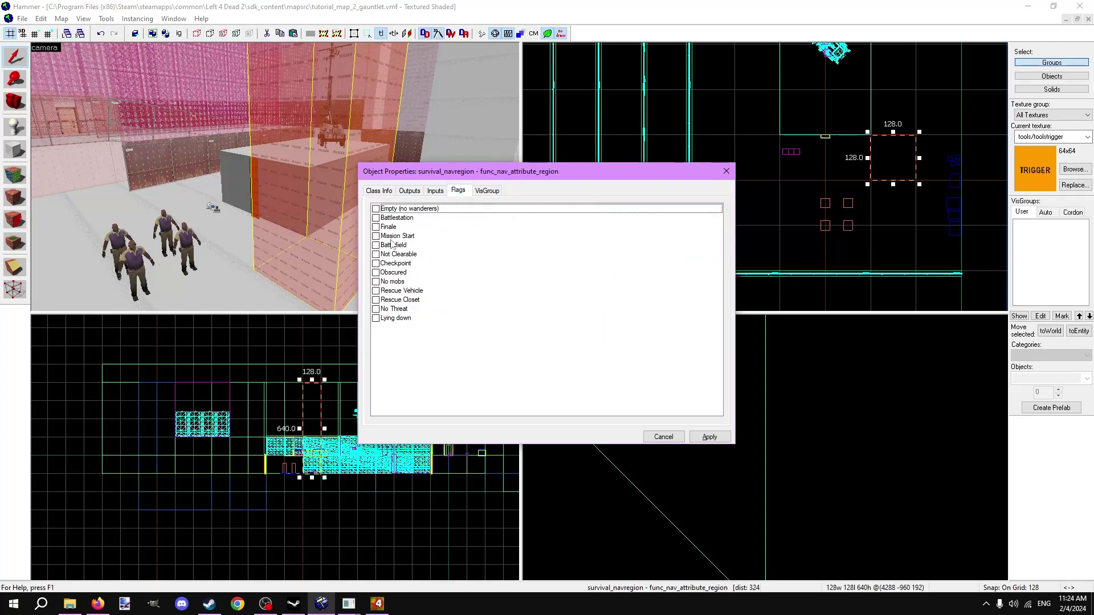
pyautogui.click(709, 437)
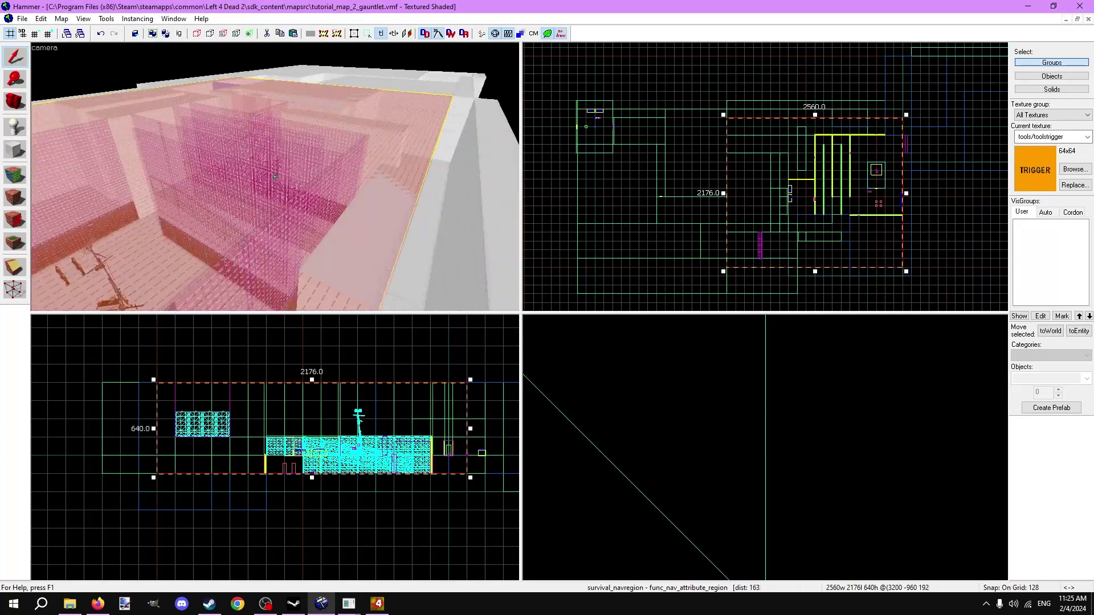
pyautogui.click(807, 110)
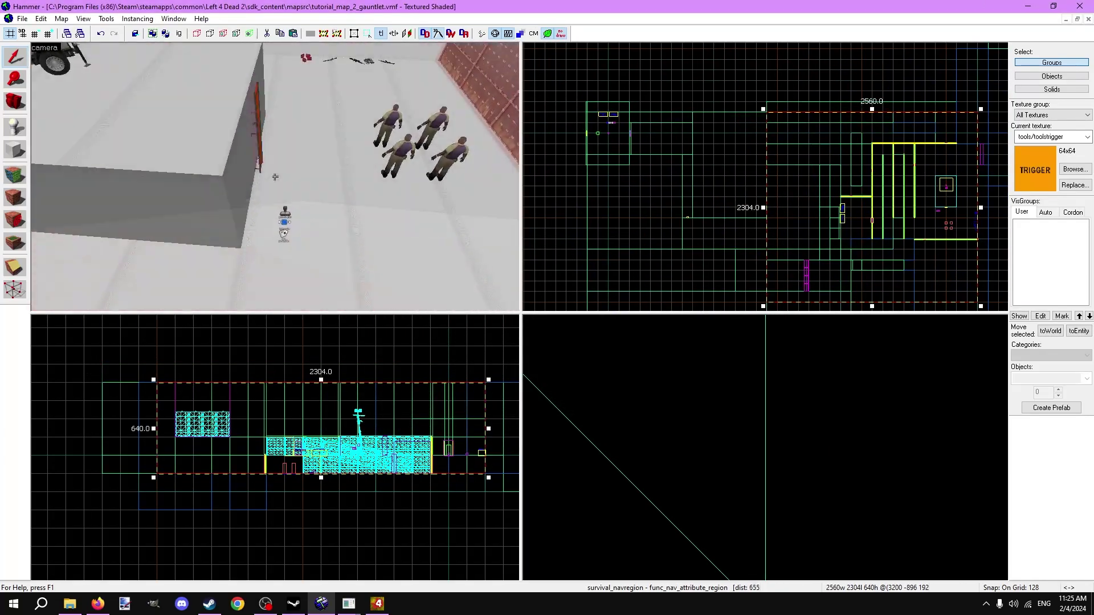
pyautogui.click(229, 184)
# Review survival_template's Template values and browse named entities for a template slot.
pyautogui.doubleClick(254, 186)
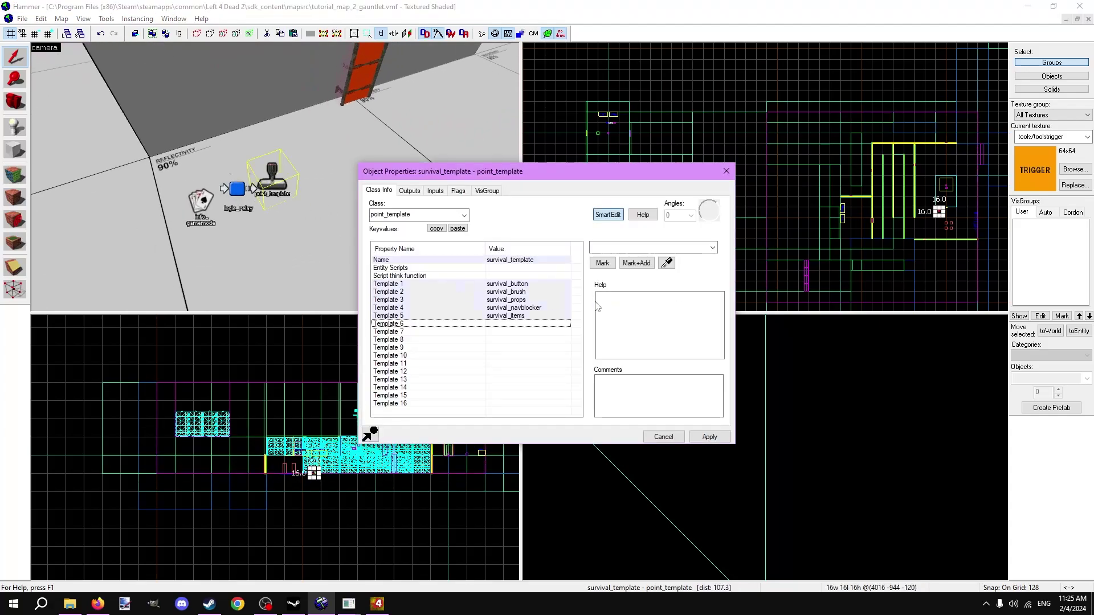
pyautogui.click(713, 249)
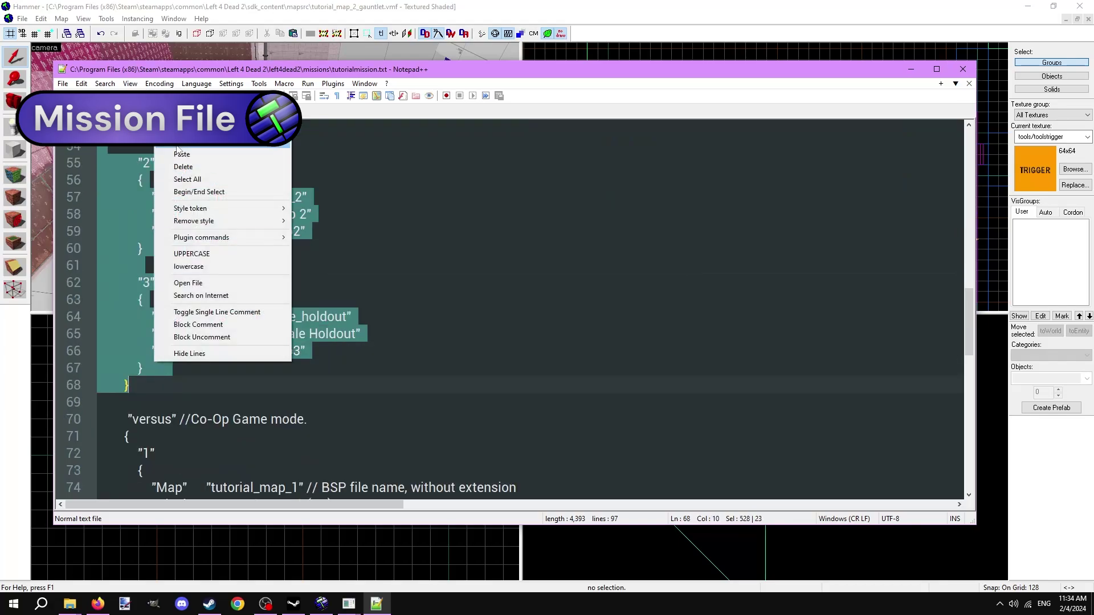
pyautogui.scroll(-2, 141, 342)
# Rename the survival comment, delete extra map entries, and set DisplayName to 'Map 2'.
pyautogui.click(129, 386)
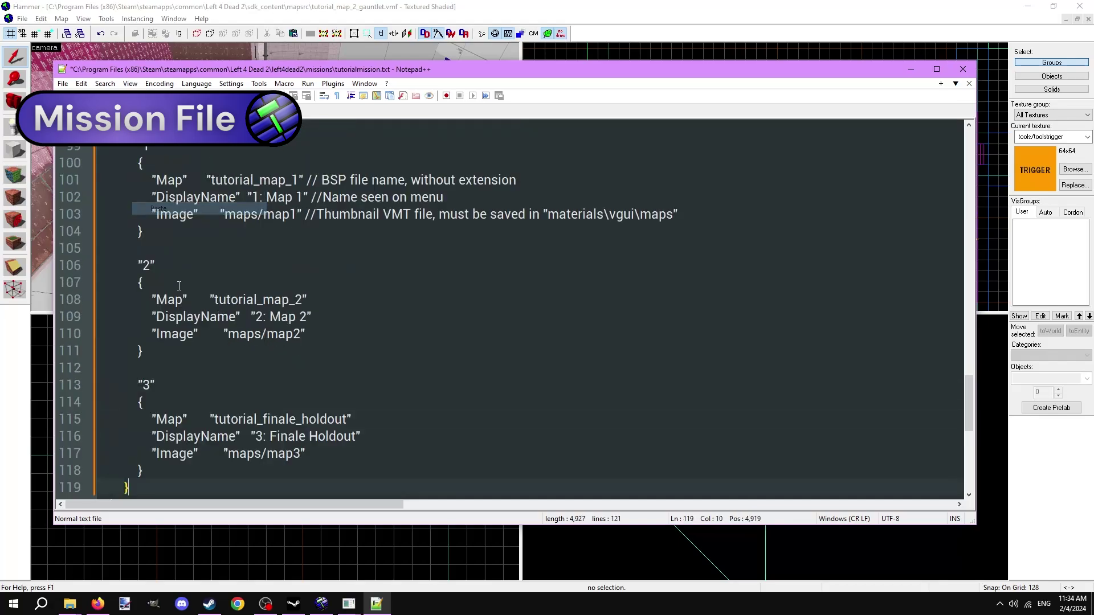
pyautogui.write('"survival" //Co-Op Game mode.')
pyautogui.doubleClick(224, 266)
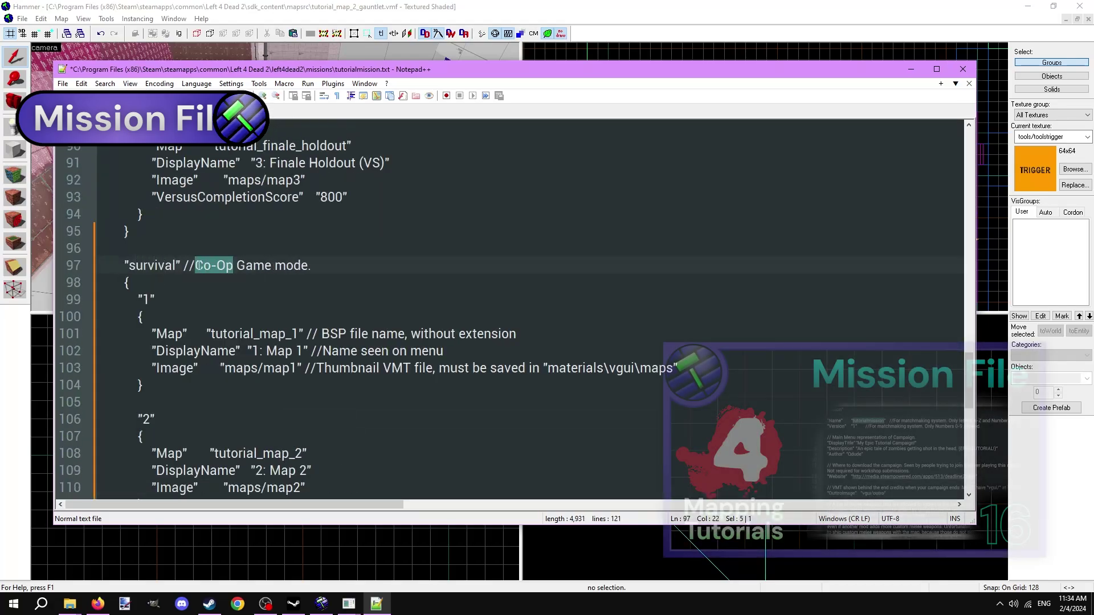
pyautogui.write('Survival')
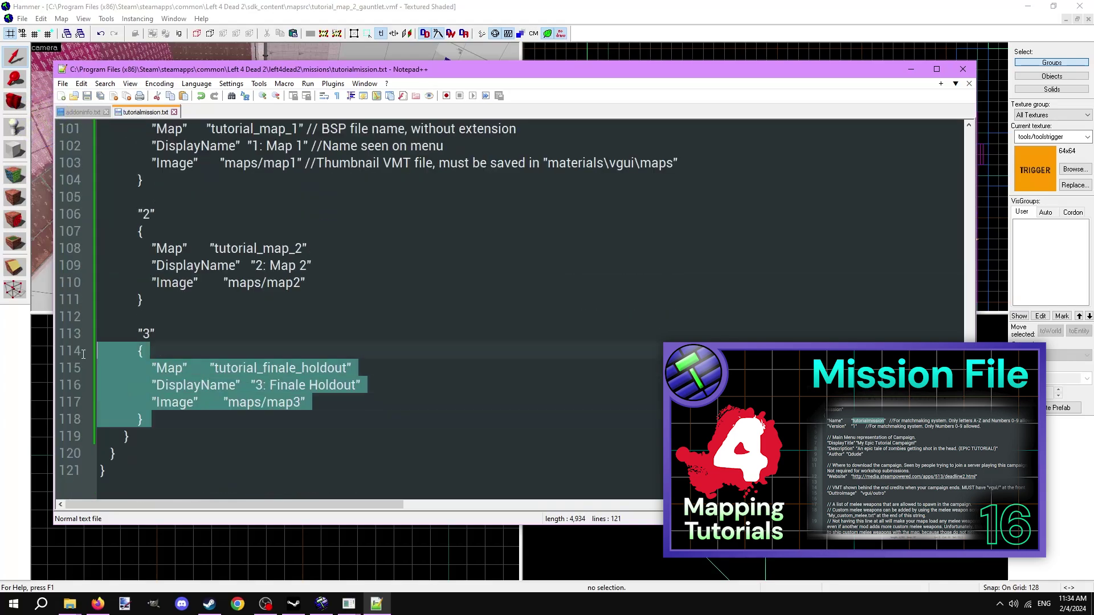
pyautogui.press('Delete')
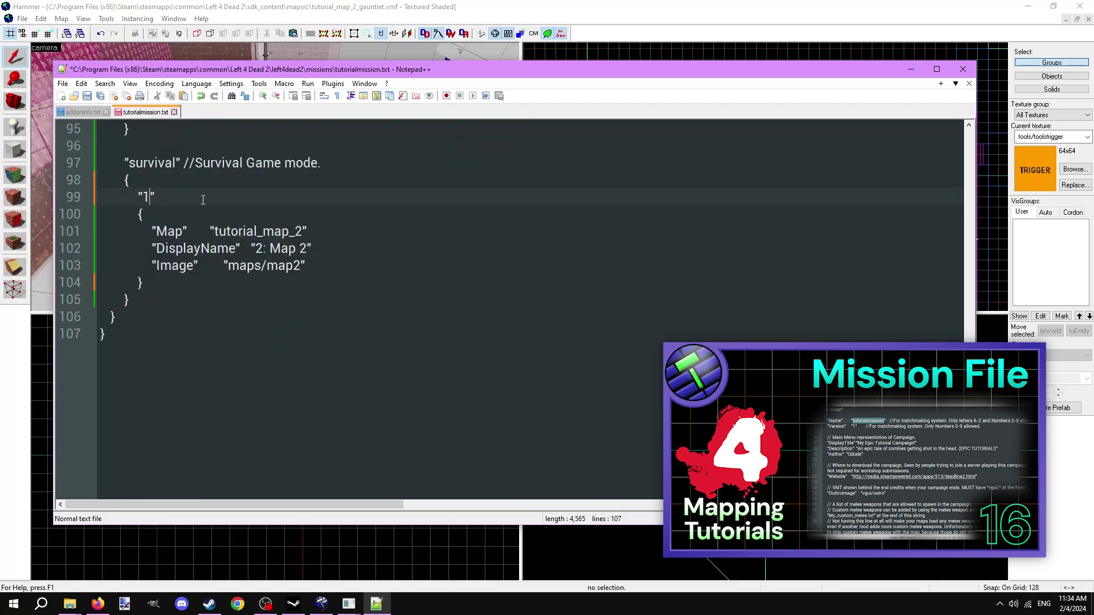
pyautogui.press('BackSpace')
pyautogui.press('BackSpace')
pyautogui.press('BackSpace')
pyautogui.click(305, 265)
pyautogui.scroll(1, 384, 269)
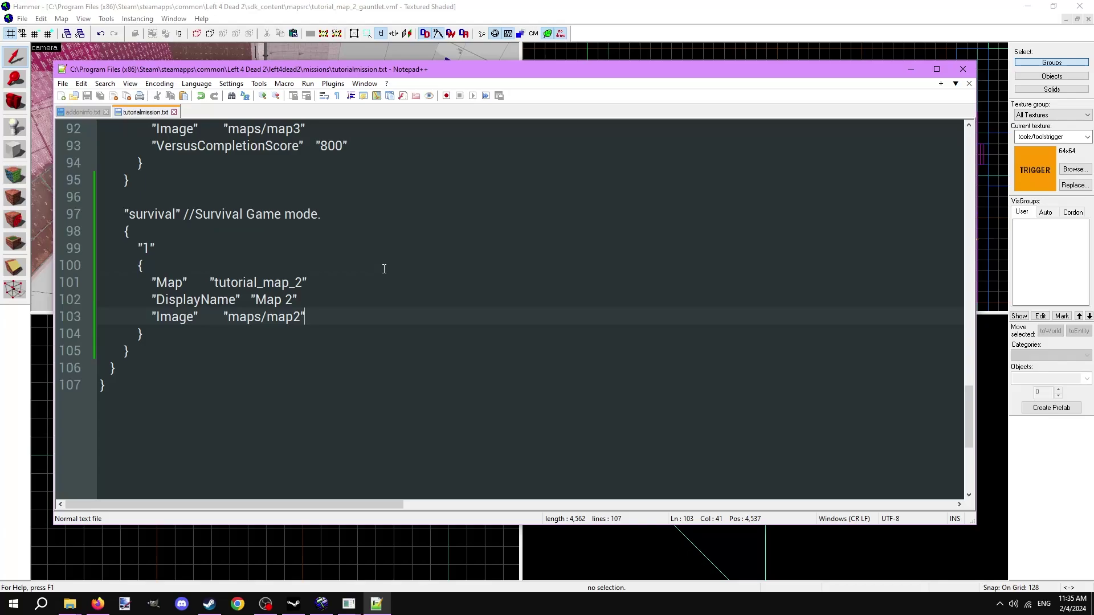